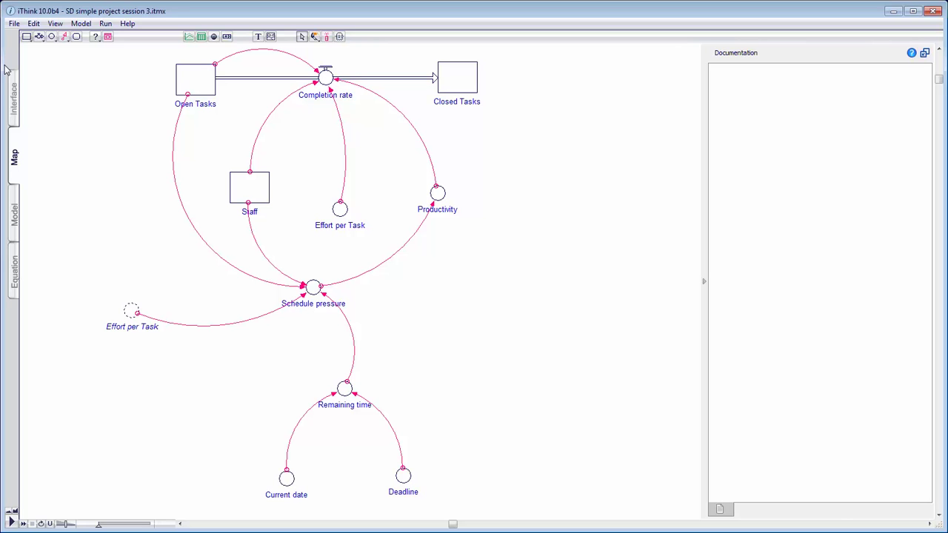
- Show the Model layer so every element without an equation displays a '?' mark
{"action": "left_click", "coordinate": [15, 215]}
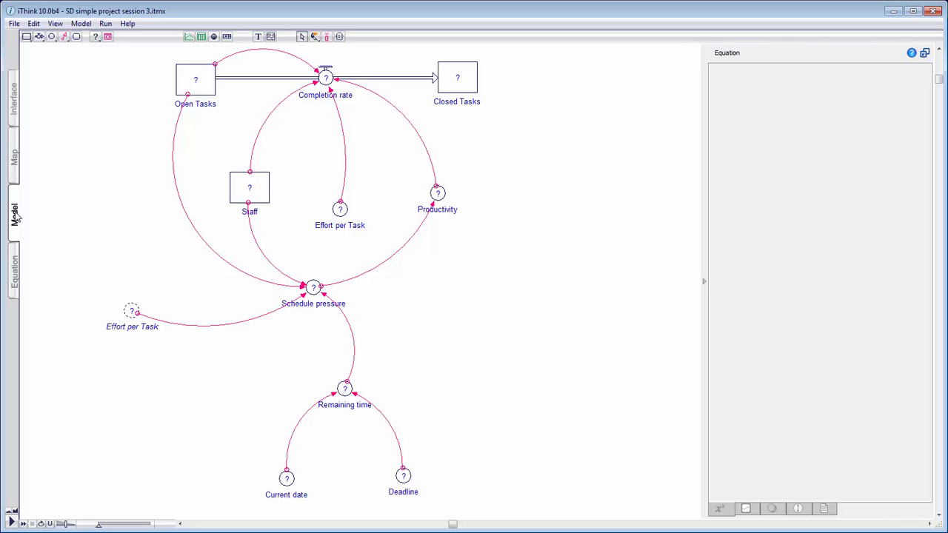
- Open the Open Tasks stock's equation editor, where Non-negative is on and no initial value is set
{"action": "double_click", "coordinate": [198, 89]}
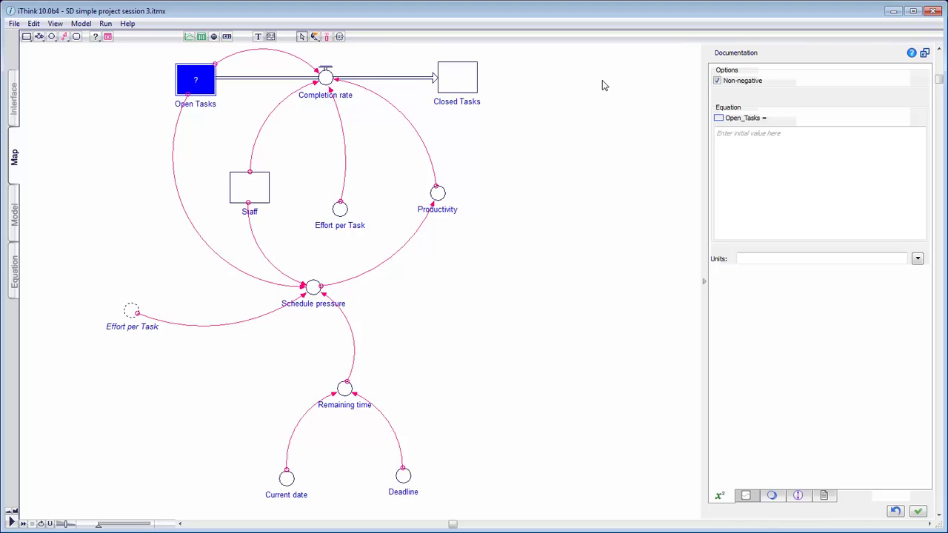
- Clear Non-negative on Open Tasks and give it an initial value of 100
{"action": "left_click", "coordinate": [717, 81]}
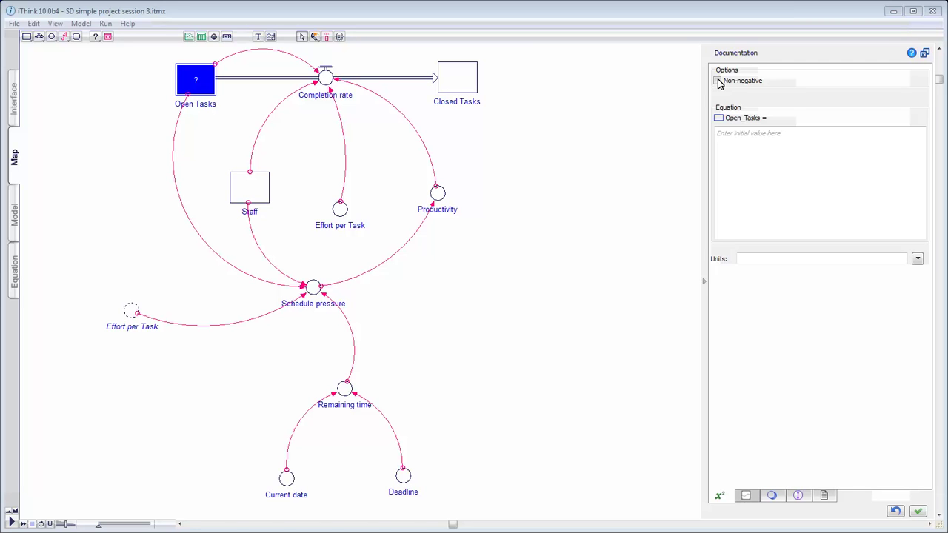
{"action": "left_click", "coordinate": [733, 151]}
{"action": "type", "text": "100"}
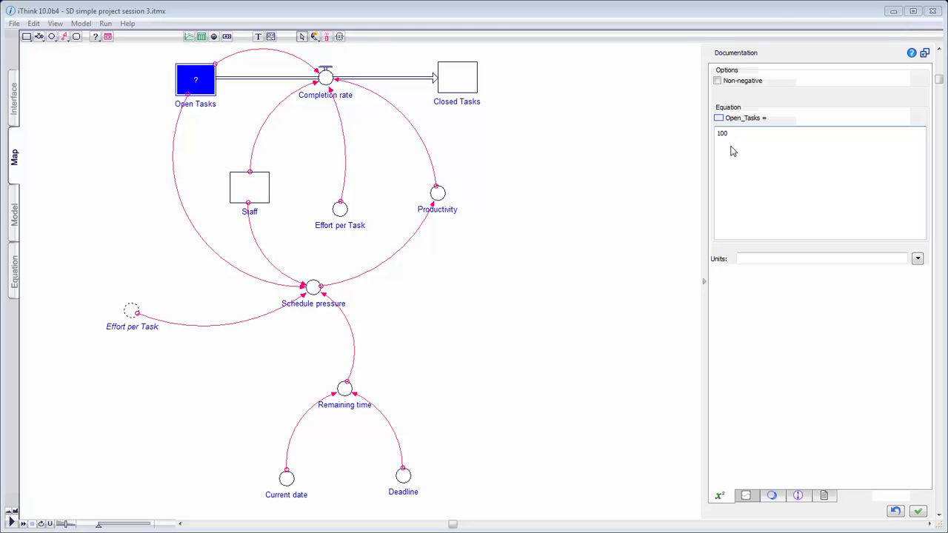
- Give the Closed Tasks stock an initial value of 0, keeping Non-negative enabled
{"action": "left_click", "coordinate": [465, 92]}
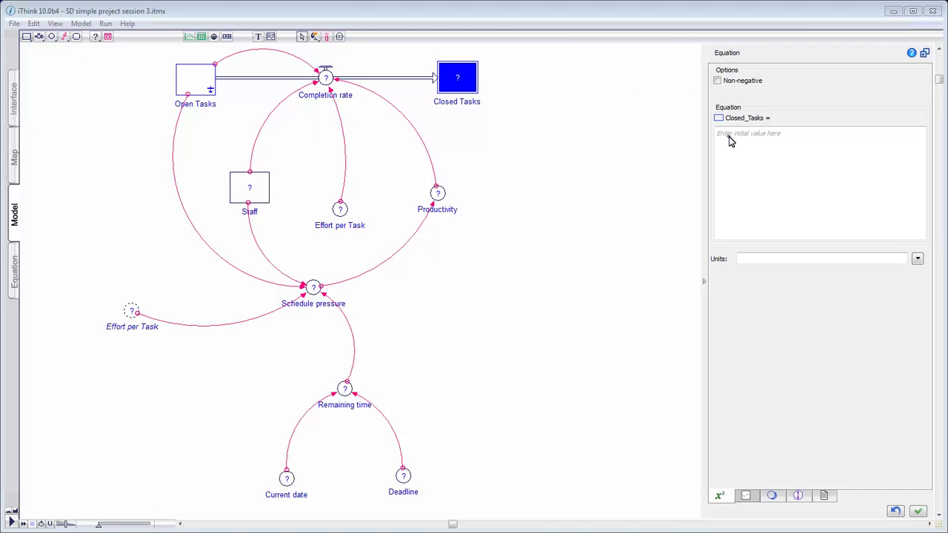
{"action": "left_click", "coordinate": [729, 141]}
{"action": "type", "text": "0"}
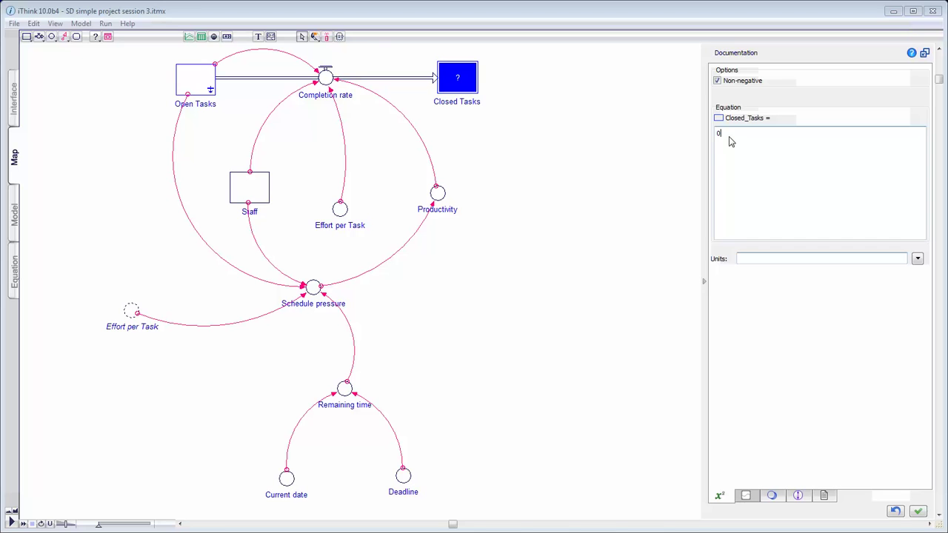
{"action": "left_click", "coordinate": [263, 194]}
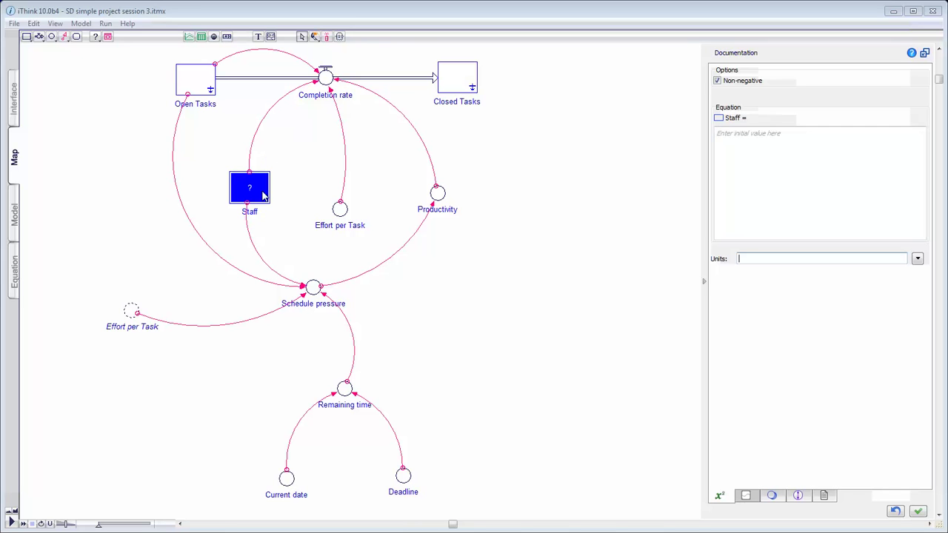
- Clear Non-negative on the Staff stock and set its initial value to 1
{"action": "left_click", "coordinate": [717, 80]}
{"action": "left_click", "coordinate": [747, 141]}
{"action": "type", "text": "1"}
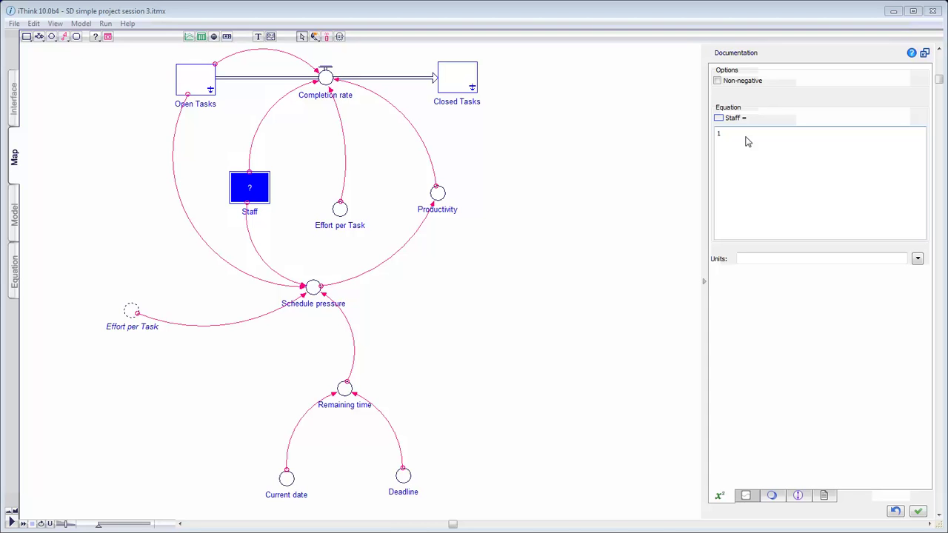
{"action": "left_click", "coordinate": [341, 210]}
- Enter 1 as the Effort per Task converter's equation
{"action": "left_click", "coordinate": [734, 314]}
{"action": "type", "text": "1"}
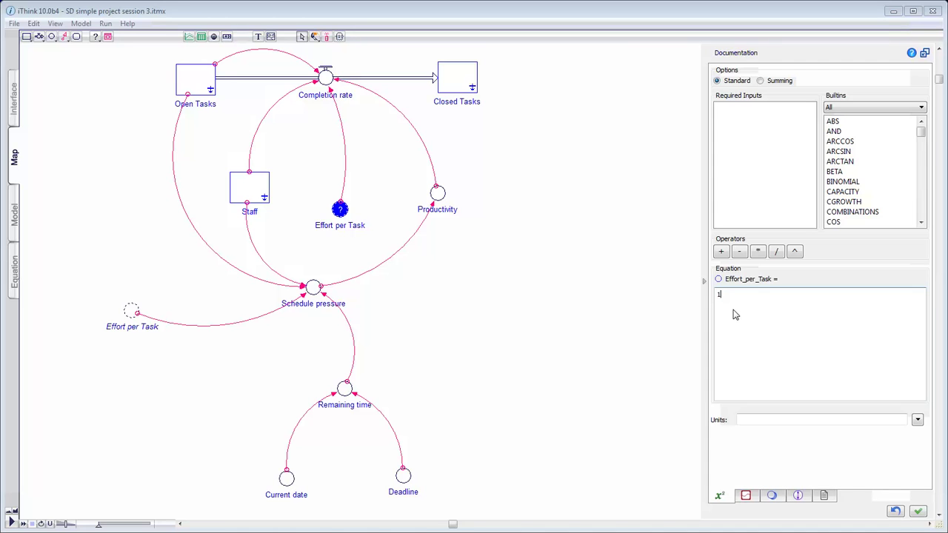
- Make the Productivity converter's equation Schedule_pressure, inserted from its Required Inputs
{"action": "left_click", "coordinate": [438, 194]}
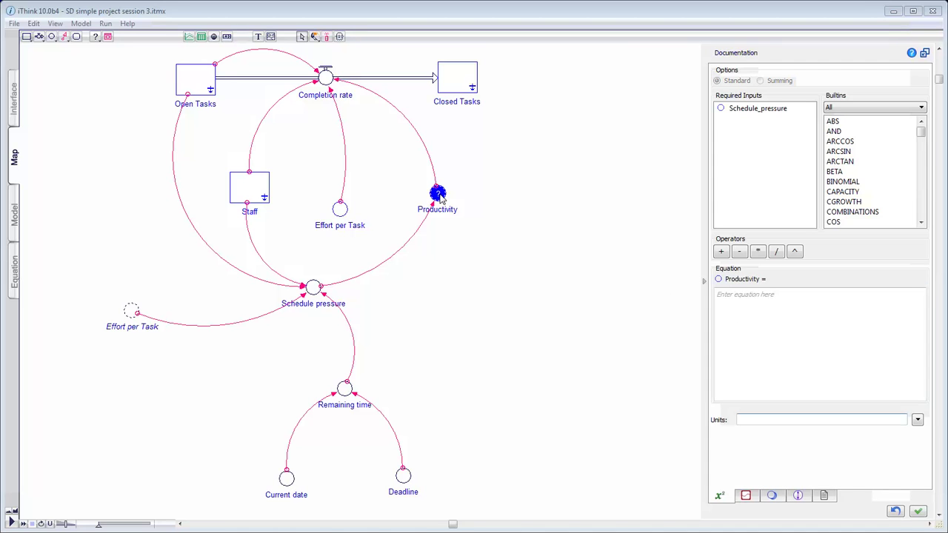
{"action": "left_click", "coordinate": [747, 111]}
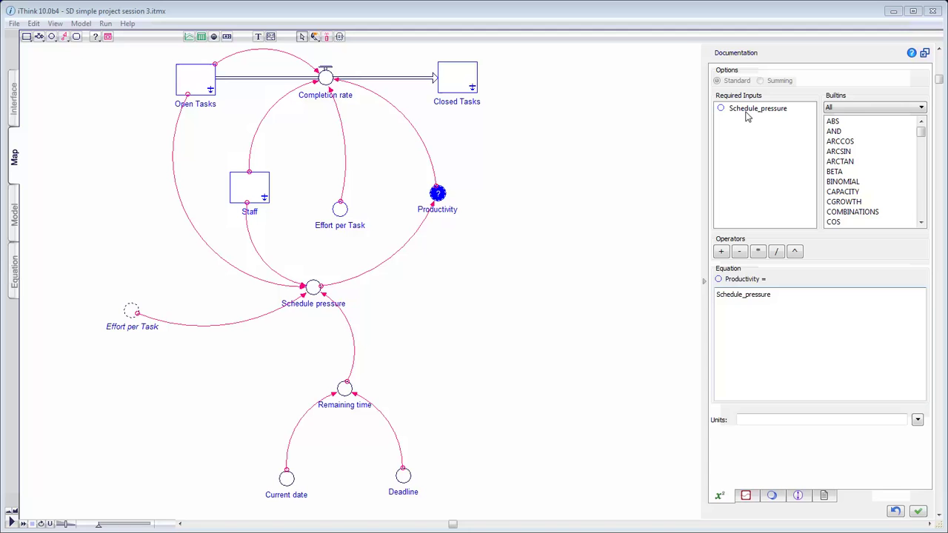
- Turn Productivity into a graphical function with output max 1.25 and Schedule_pressure max 2.5
{"action": "left_click", "coordinate": [745, 495]}
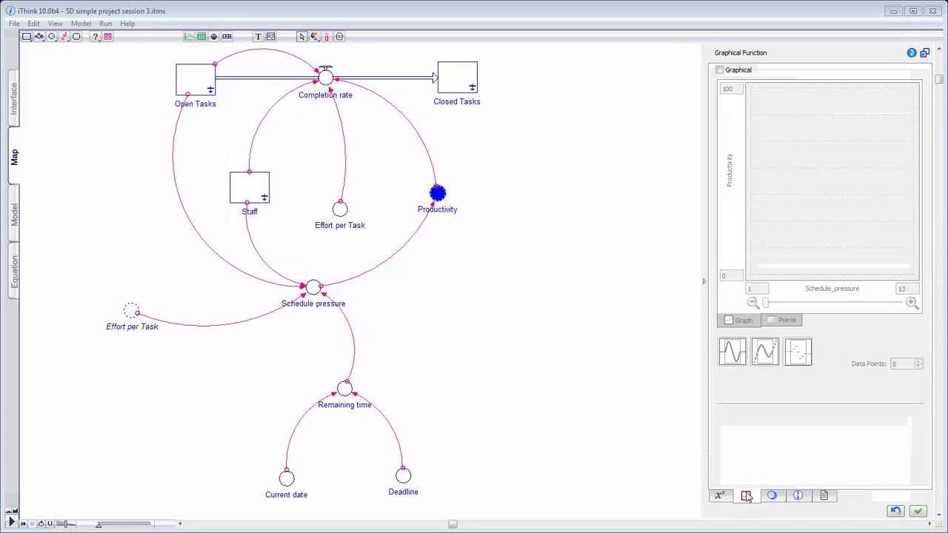
{"action": "left_click", "coordinate": [719, 69]}
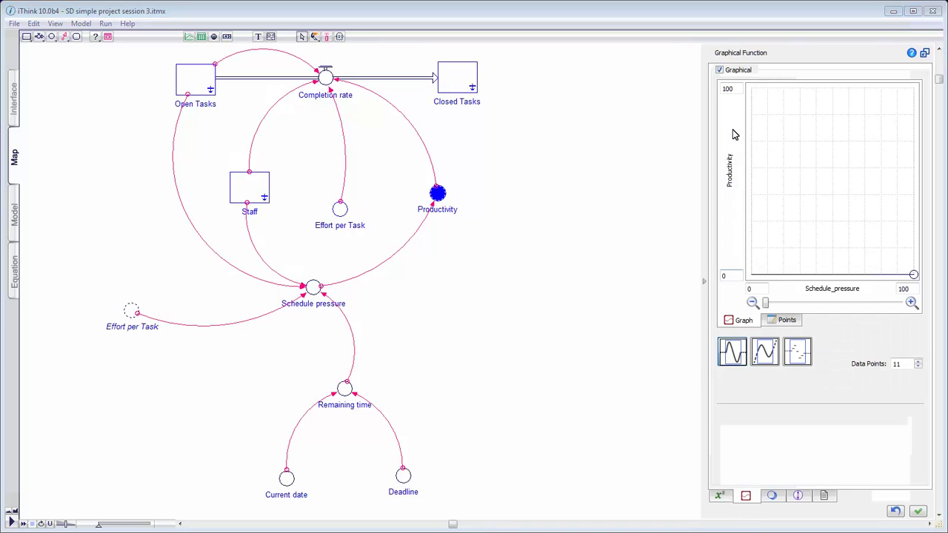
{"action": "left_click", "coordinate": [731, 89]}
{"action": "type", "text": "1.25"}
{"action": "left_click", "coordinate": [903, 289]}
- In the points table, enter the first five Productivity values: 0.4, 0.444, 0.506, 0.594, 1
{"action": "type", "text": "1.5"}
{"action": "left_click", "coordinate": [791, 320]}
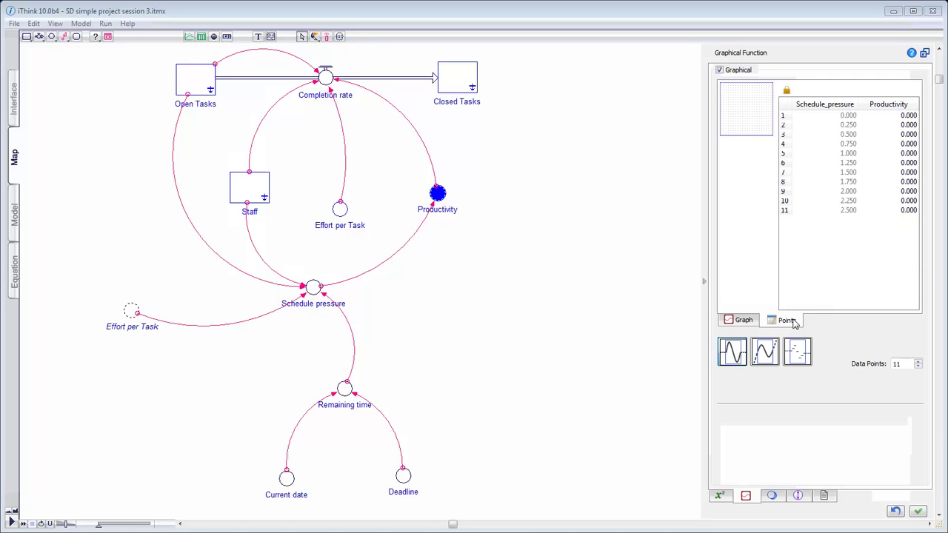
{"action": "left_click", "coordinate": [912, 117]}
{"action": "type", "text": "0.4"}
{"action": "key", "text": "Return"}
{"action": "type", "text": "0.444"}
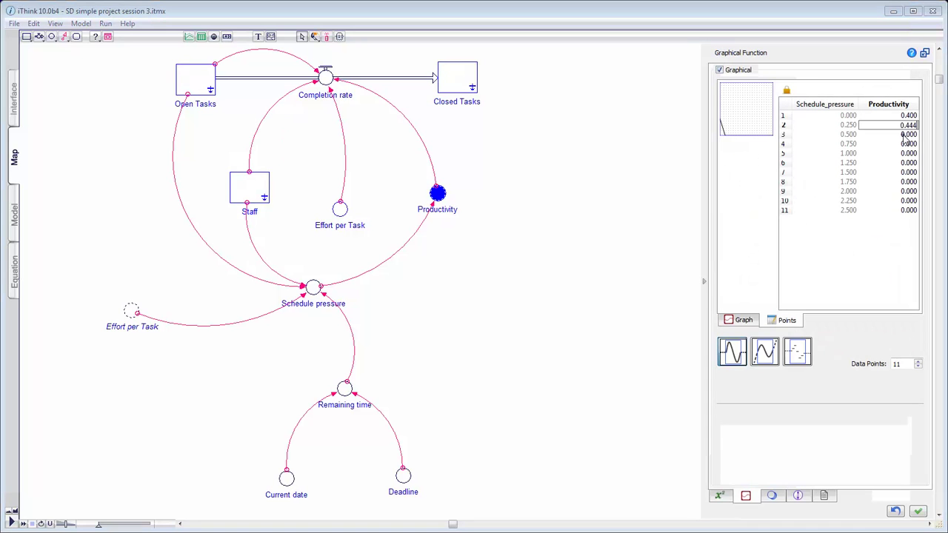
{"action": "key", "text": "Return"}
{"action": "type", "text": "0.506"}
{"action": "key", "text": "Return"}
{"action": "type", "text": "0.594"}
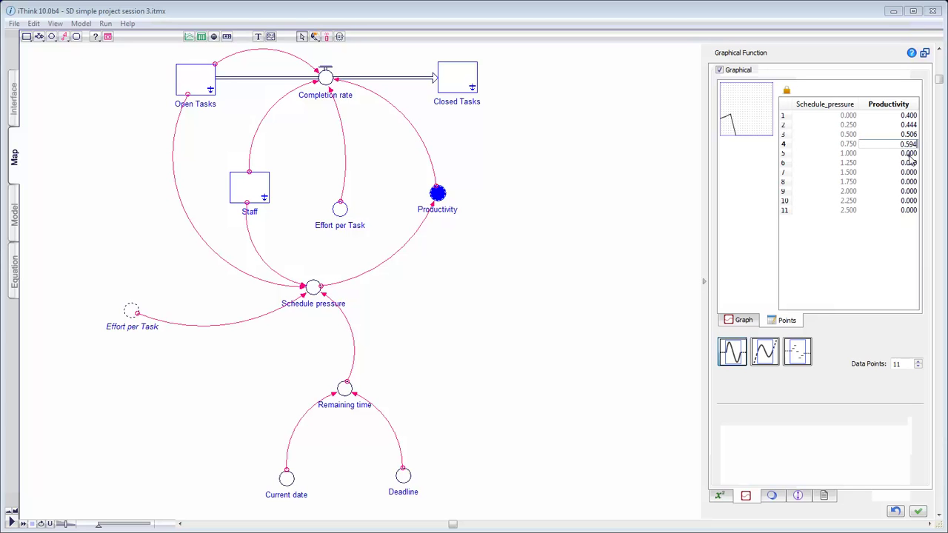
{"action": "key", "text": "Return"}
{"action": "type", "text": "1"}
{"action": "key", "text": "Return"}
- Enter the remaining Productivity values: 1.119, 1.163, 1.213, 1.238, 1.245, 1.25
{"action": "type", "text": "1.119"}
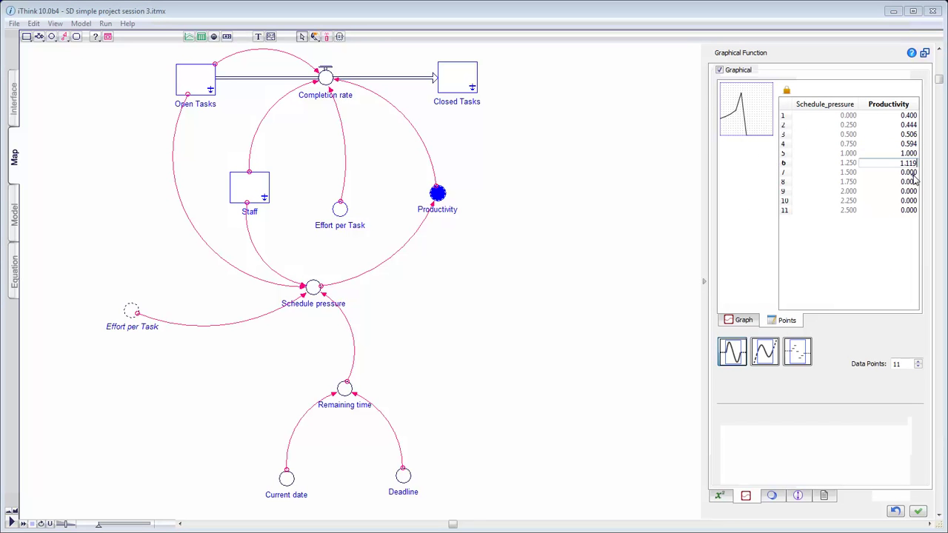
{"action": "key", "text": "Return"}
{"action": "type", "text": "1.163"}
{"action": "key", "text": "Return"}
{"action": "type", "text": "1.213"}
{"action": "key", "text": "Return"}
{"action": "type", "text": "1.238"}
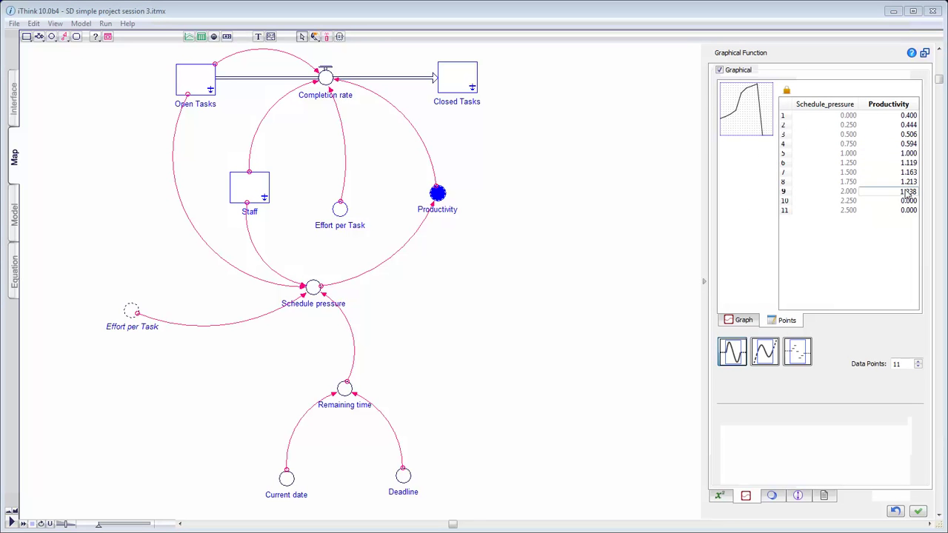
{"action": "key", "text": "Return"}
{"action": "type", "text": "1.245"}
{"action": "key", "text": "Return"}
{"action": "type", "text": "1.25"}
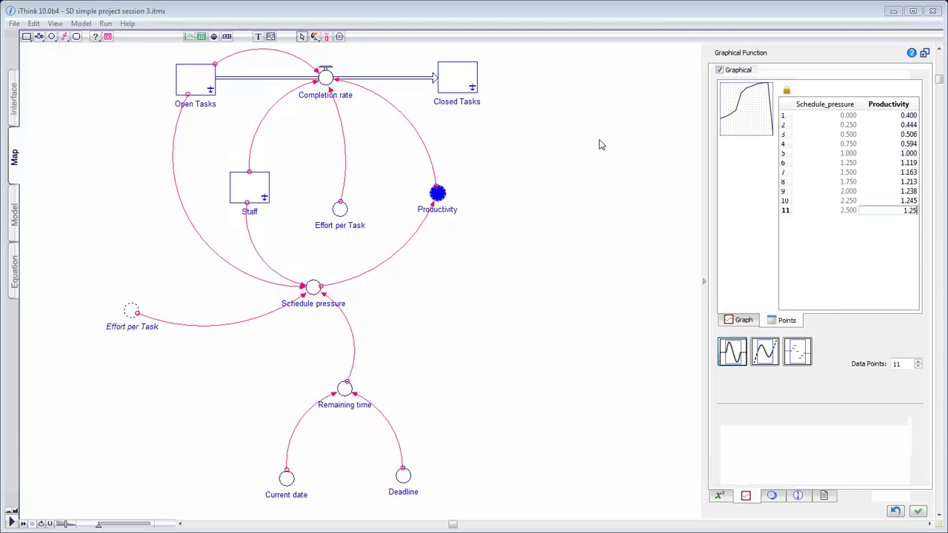
- Build the Completion rate flow's equation as Staff * Productivity / Effort_per_Task from its required inputs
{"action": "left_click", "coordinate": [326, 77]}
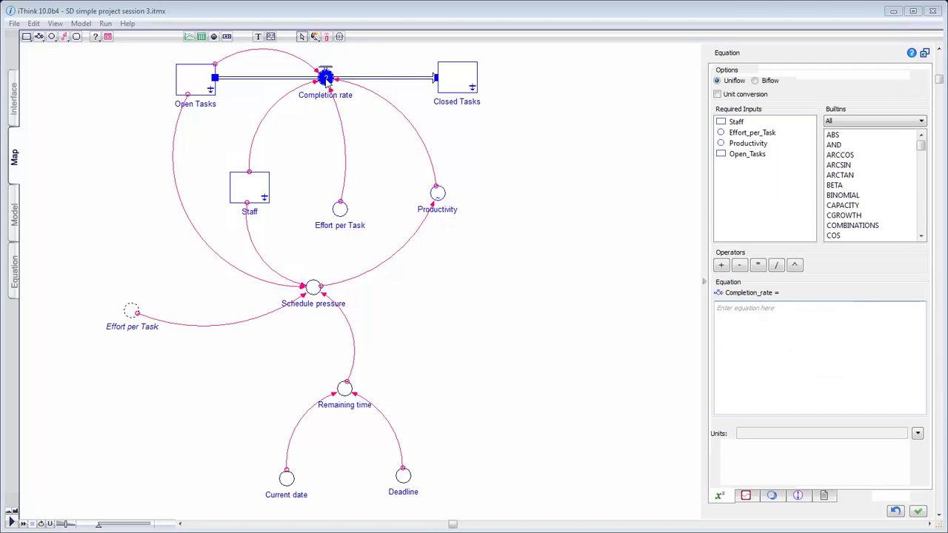
{"action": "left_click", "coordinate": [730, 126]}
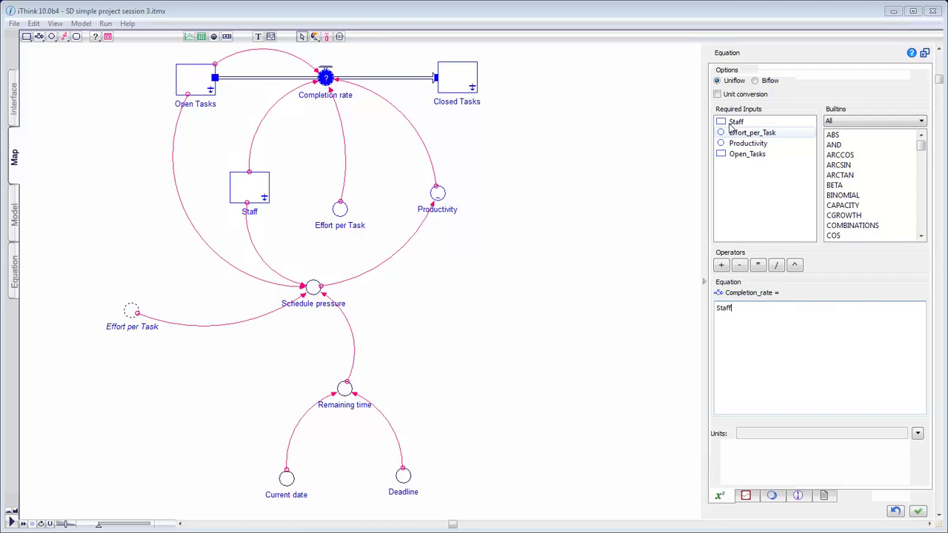
{"action": "left_click", "coordinate": [758, 265]}
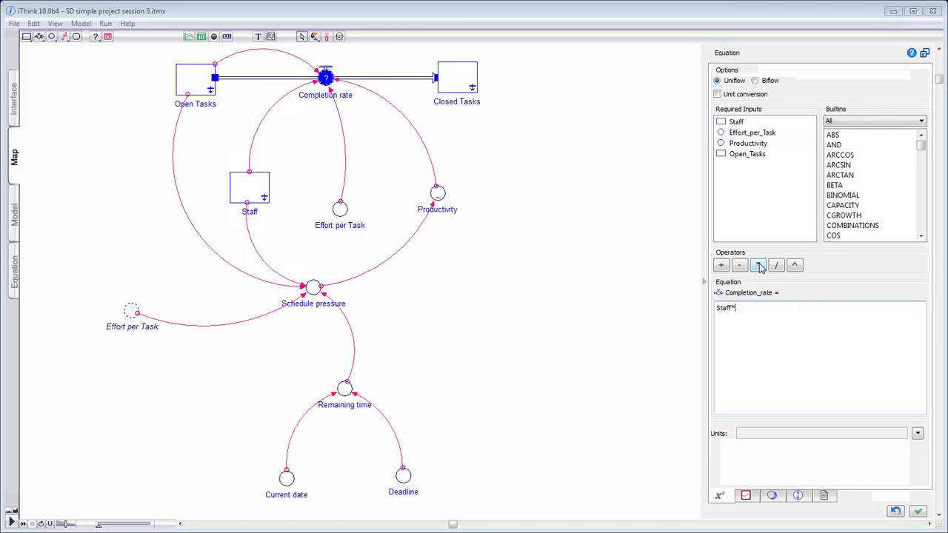
{"action": "left_click", "coordinate": [744, 143]}
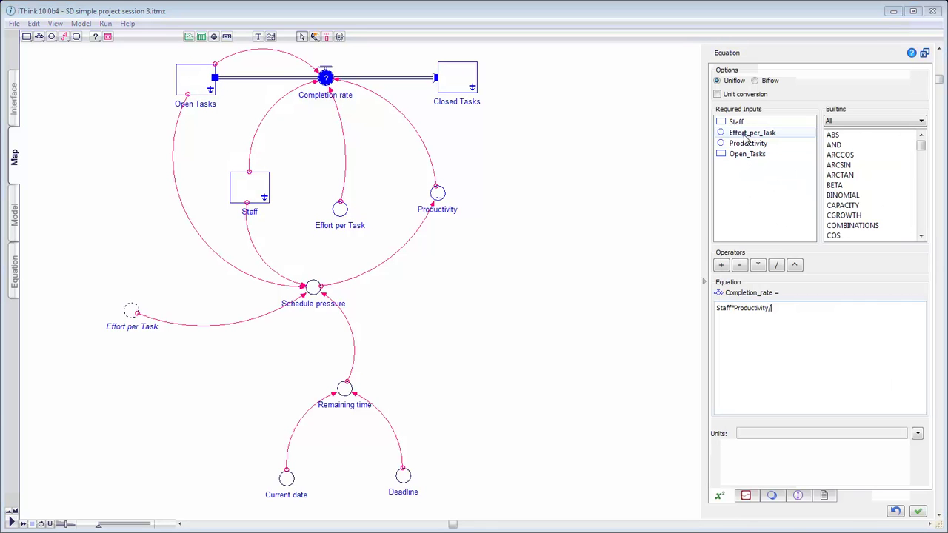
{"action": "left_click", "coordinate": [745, 133]}
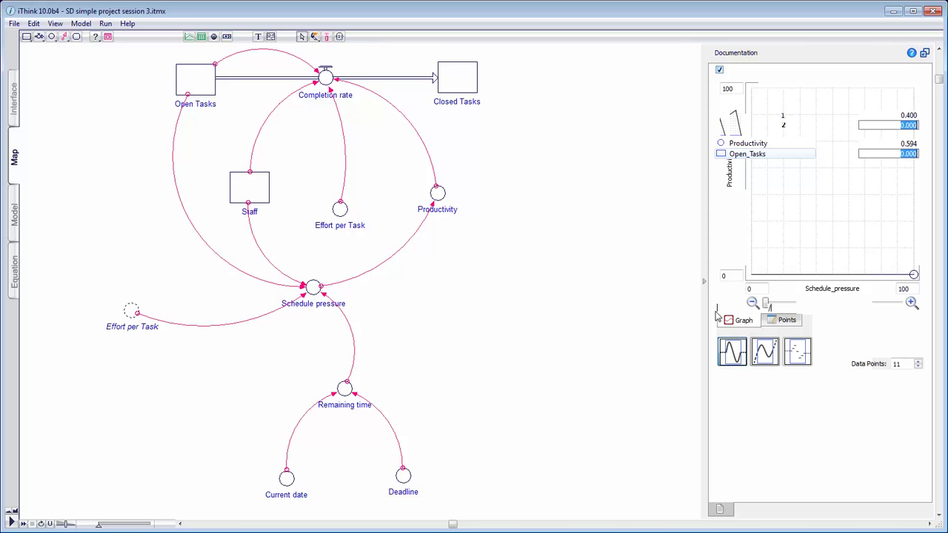
- Wrap Completion rate's equation in MIN with Open_Tasks as the second argument
{"action": "left_click", "coordinate": [923, 148]}
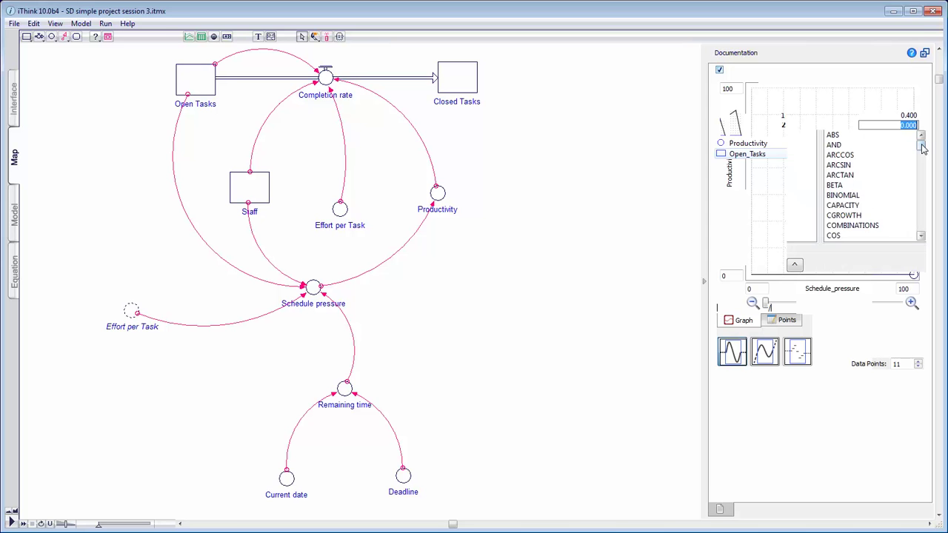
{"action": "left_click_drag", "start_coordinate": [923, 148], "coordinate": [870, 189]}
{"action": "double_click", "coordinate": [870, 187]}
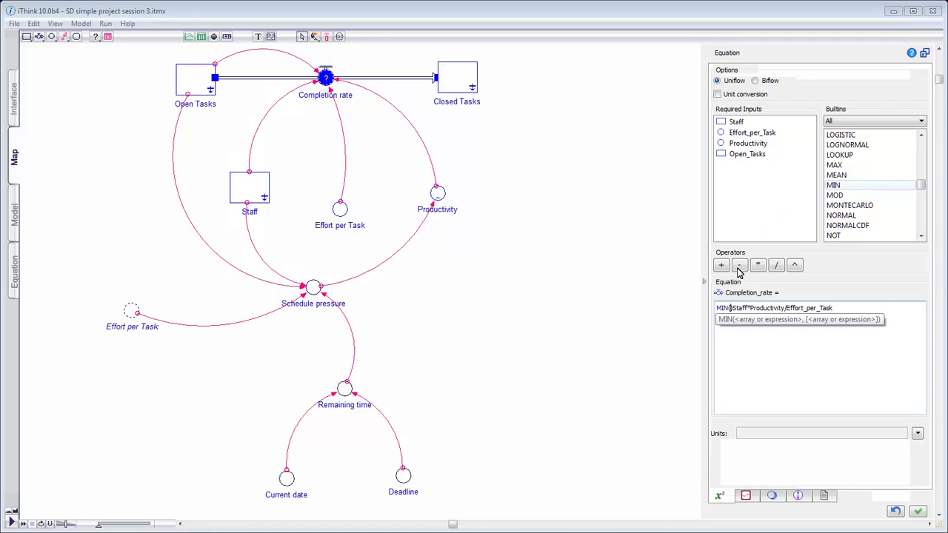
{"action": "left_click", "coordinate": [835, 310]}
{"action": "type", "text": ","}
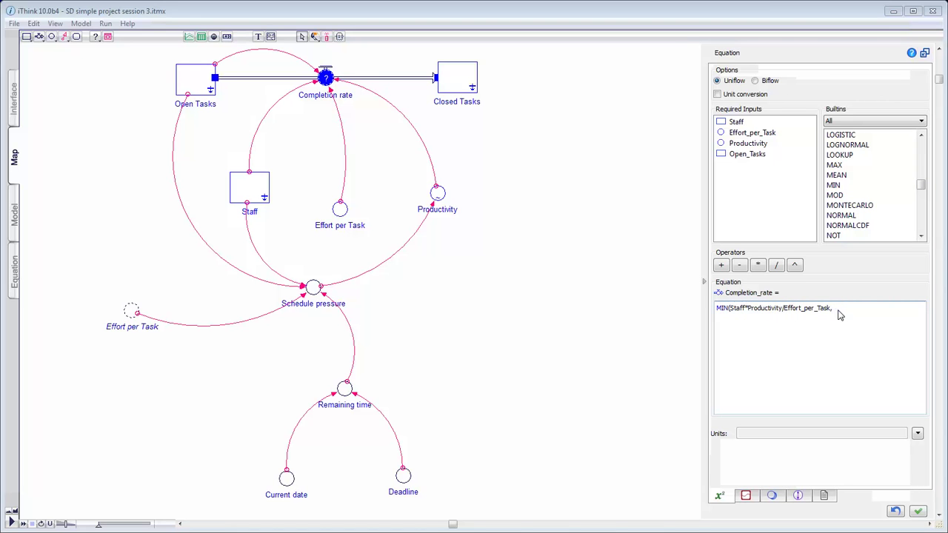
{"action": "left_click", "coordinate": [747, 155]}
{"action": "type", "text": ")"}
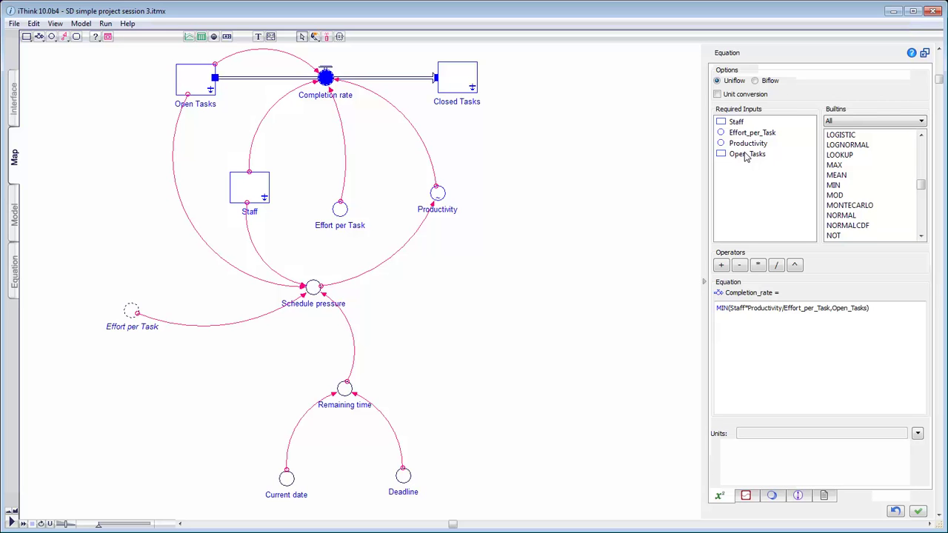
- Delete the Effort per Task ghost's connector into Schedule pressure
{"action": "left_click", "coordinate": [314, 289]}
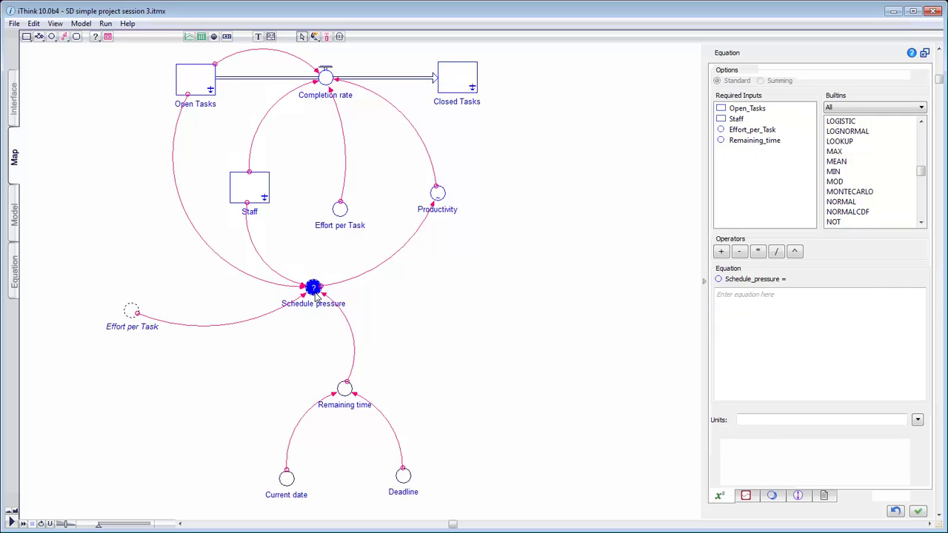
{"action": "left_click", "coordinate": [190, 99]}
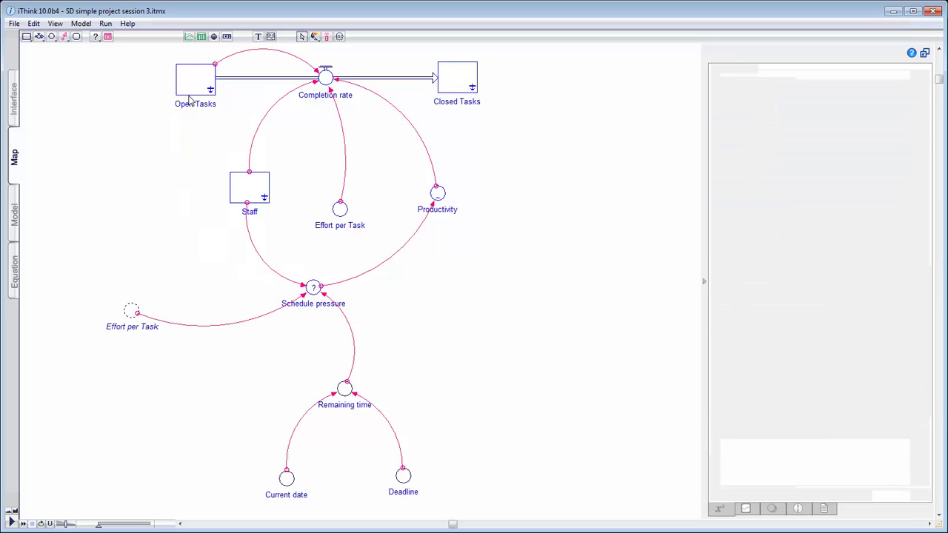
{"action": "left_click", "coordinate": [138, 311]}
{"action": "key", "text": "Delete"}
- Add a Workload converter with connectors from Open Tasks and the Effort per Task ghost
{"action": "left_click", "coordinate": [51, 36]}
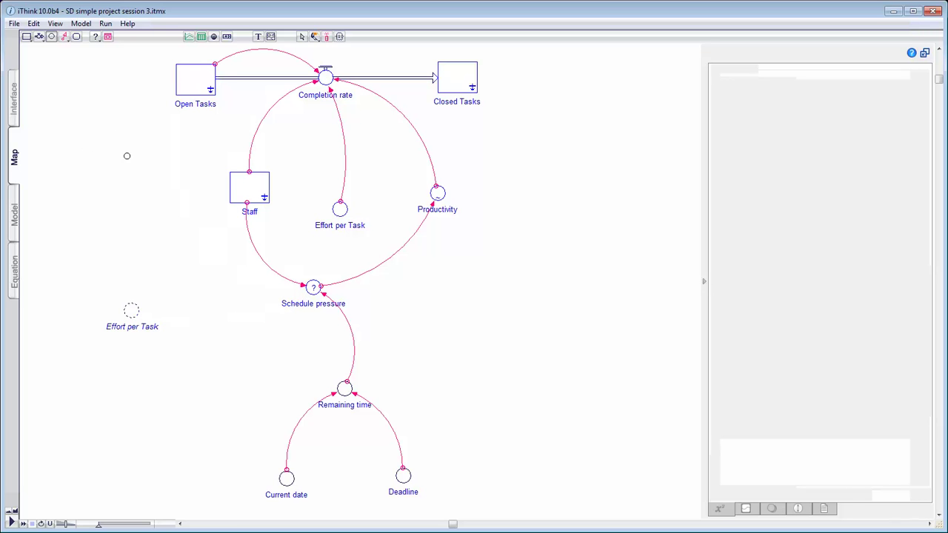
{"action": "left_click", "coordinate": [188, 259]}
{"action": "type", "text": "Workload"}
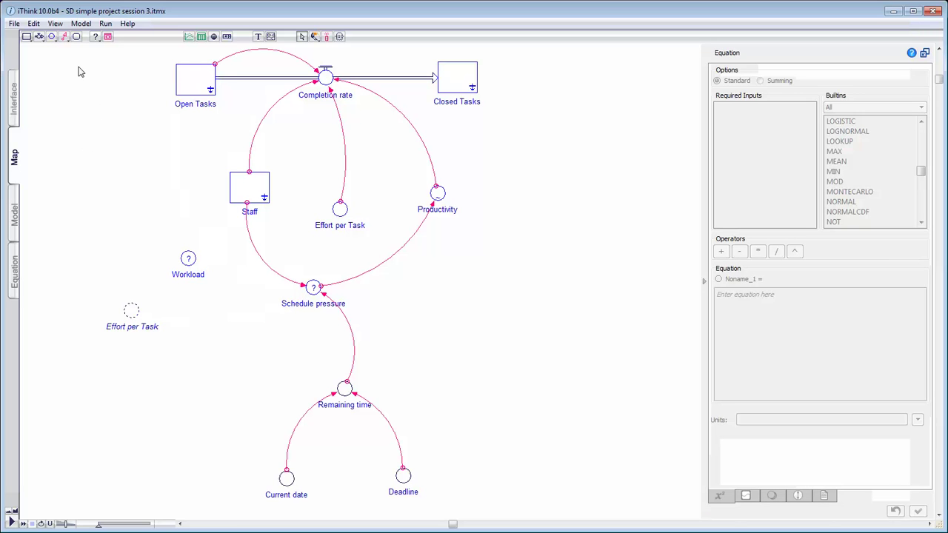
{"action": "left_click", "coordinate": [64, 39]}
{"action": "left_click_drag", "start_coordinate": [185, 94], "coordinate": [187, 256]}
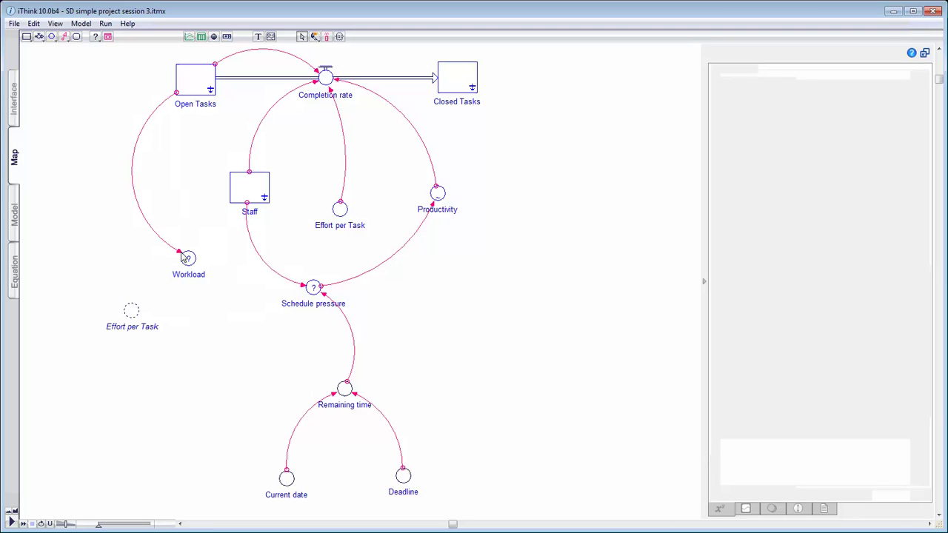
{"action": "left_click", "coordinate": [62, 37]}
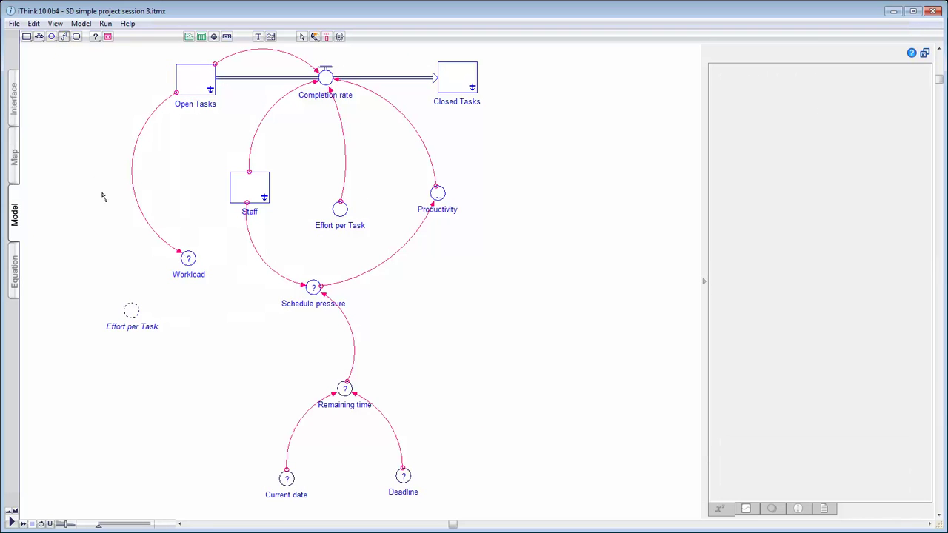
{"action": "left_click_drag", "start_coordinate": [132, 306], "coordinate": [185, 268]}
{"action": "left_click_drag", "start_coordinate": [137, 304], "coordinate": [135, 306]}
- Define Workload as Open_Tasks*Effort_per_Task
{"action": "double_click", "coordinate": [189, 261]}
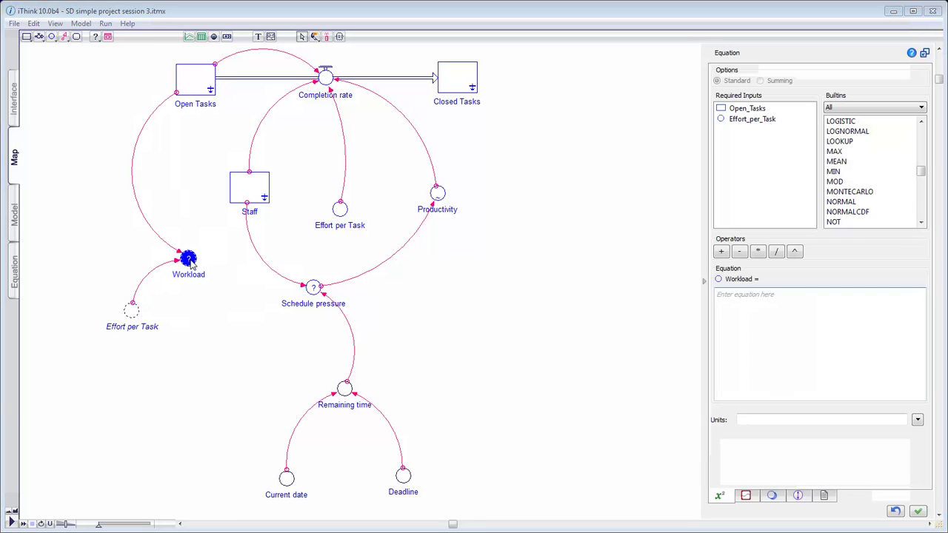
{"action": "left_click", "coordinate": [746, 109]}
{"action": "left_click", "coordinate": [758, 252]}
{"action": "left_click", "coordinate": [752, 120]}
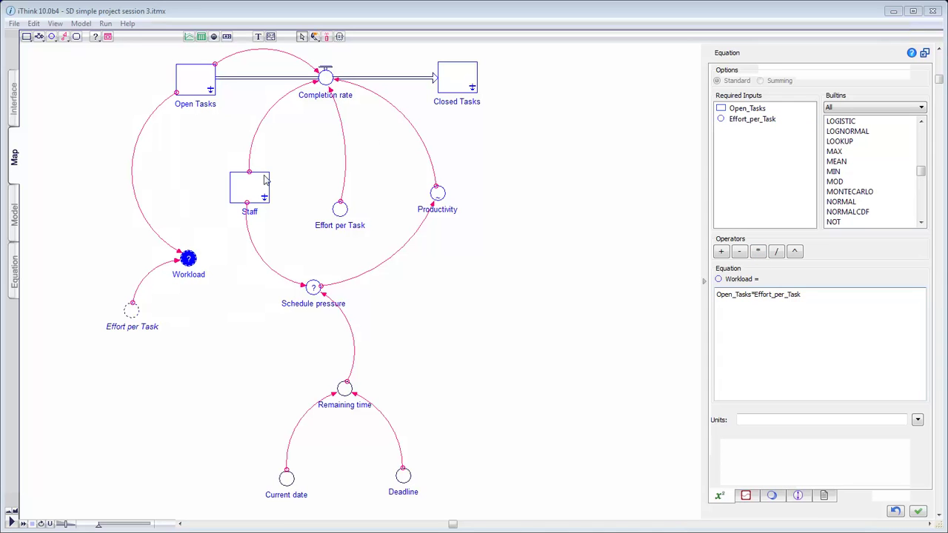
{"action": "left_click", "coordinate": [249, 205]}
- Remove the Remaining time link to Schedule pressure and add a Work capacity converter
{"action": "left_click", "coordinate": [346, 382]}
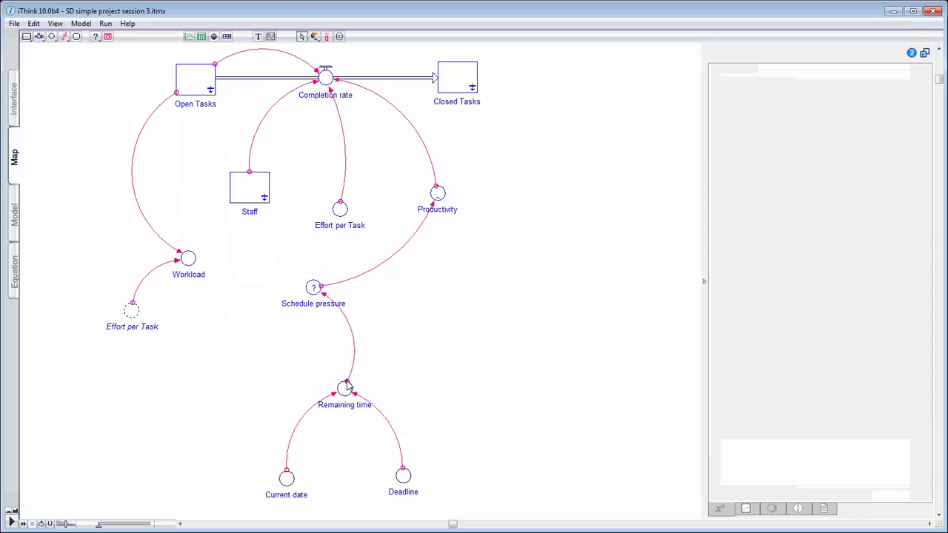
{"action": "key", "text": "Delete"}
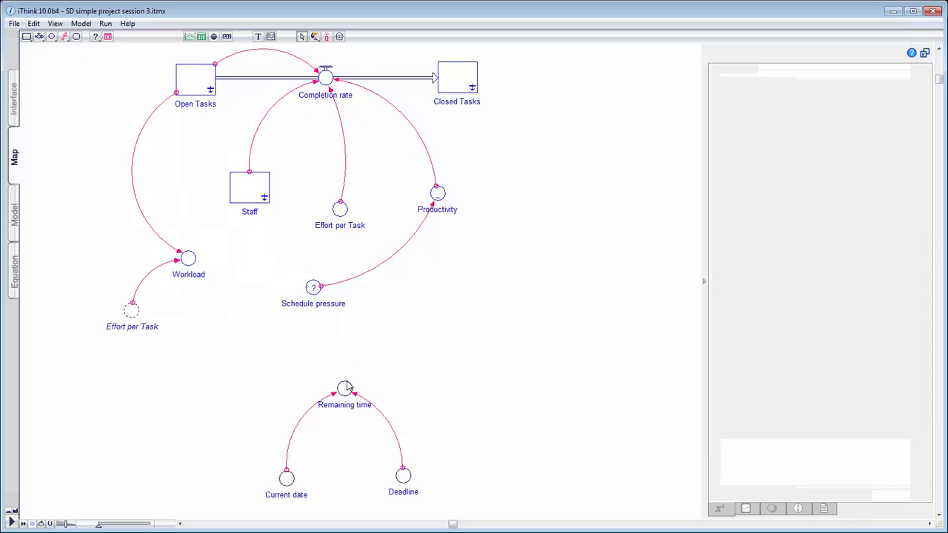
{"action": "left_click", "coordinate": [51, 36]}
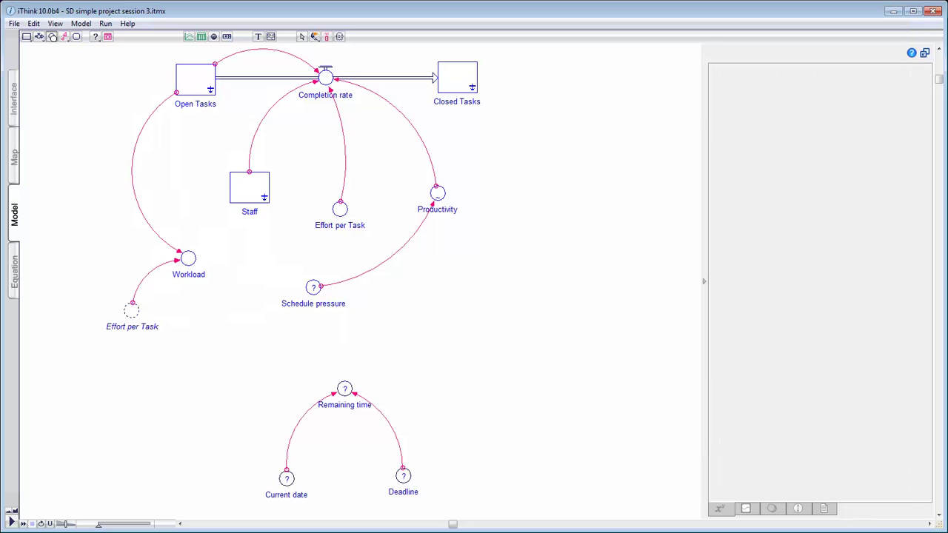
{"action": "left_click", "coordinate": [386, 329]}
{"action": "type", "text": "Work capacity"}
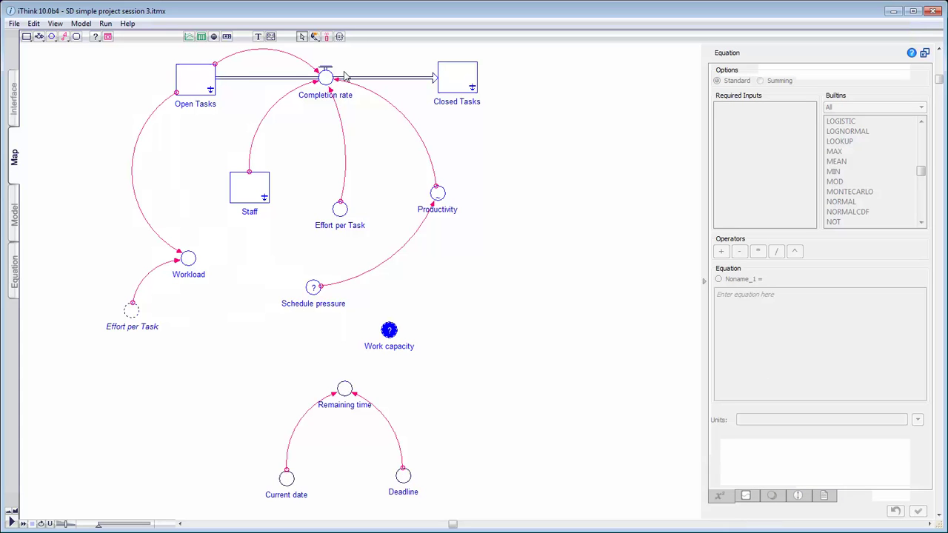
- Place a Staff ghost beside Work capacity and connect it to Work capacity
{"action": "left_click", "coordinate": [340, 36]}
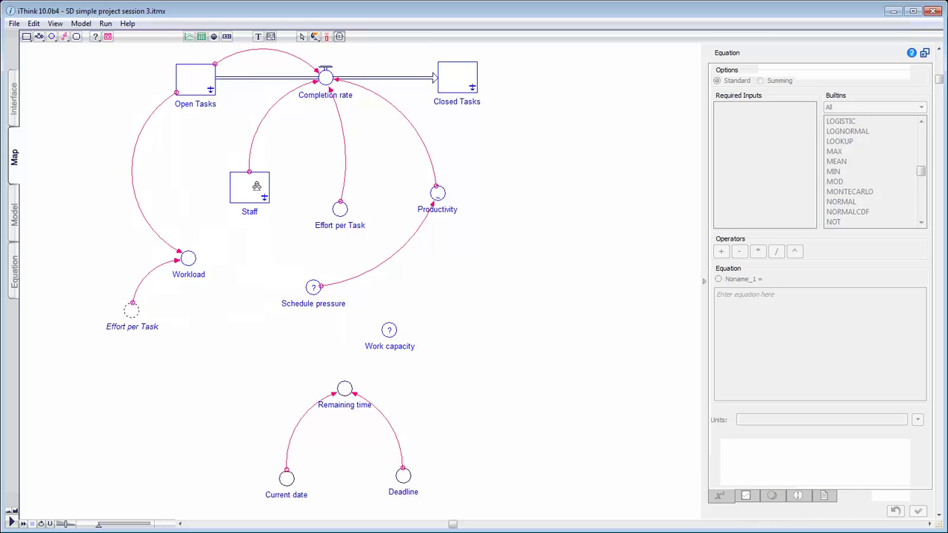
{"action": "left_click", "coordinate": [256, 186]}
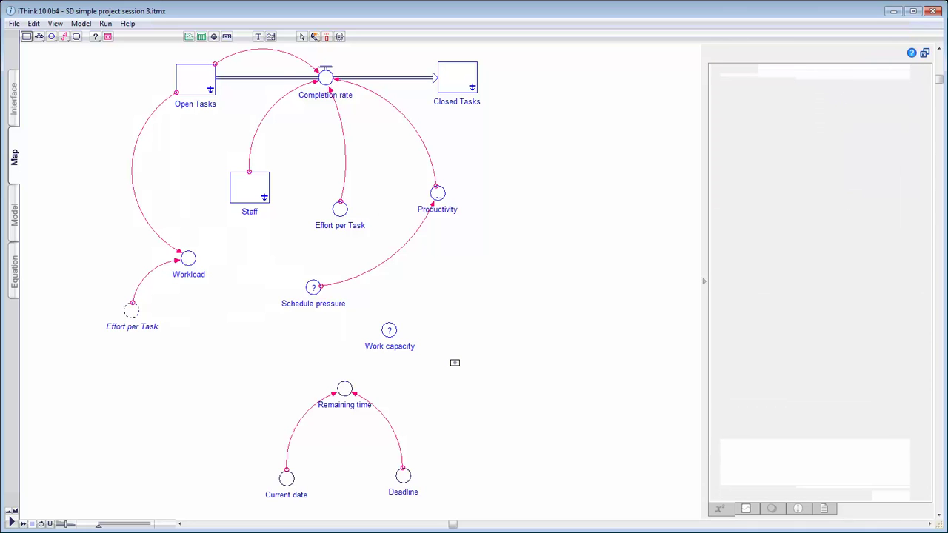
{"action": "left_click", "coordinate": [453, 363]}
{"action": "left_click_drag", "start_coordinate": [469, 367], "coordinate": [482, 375]}
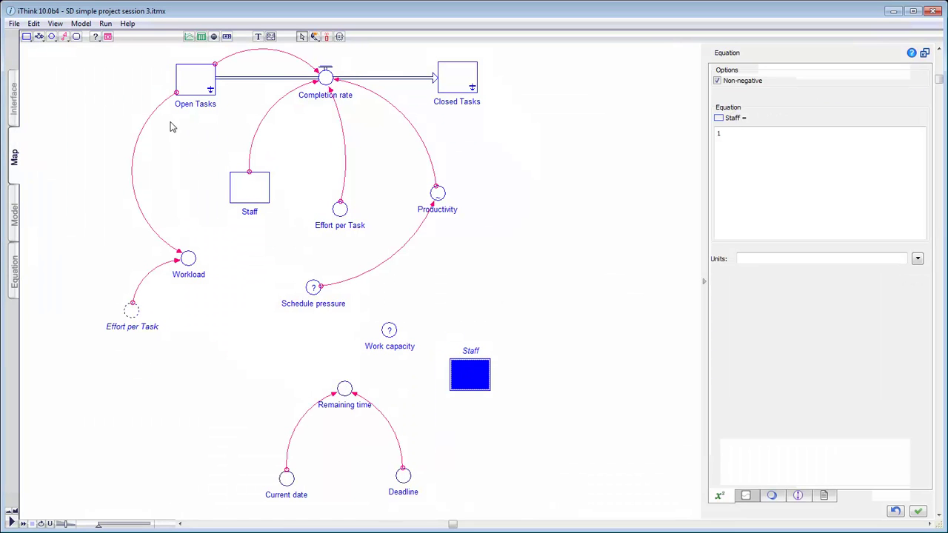
{"action": "left_click", "coordinate": [64, 38]}
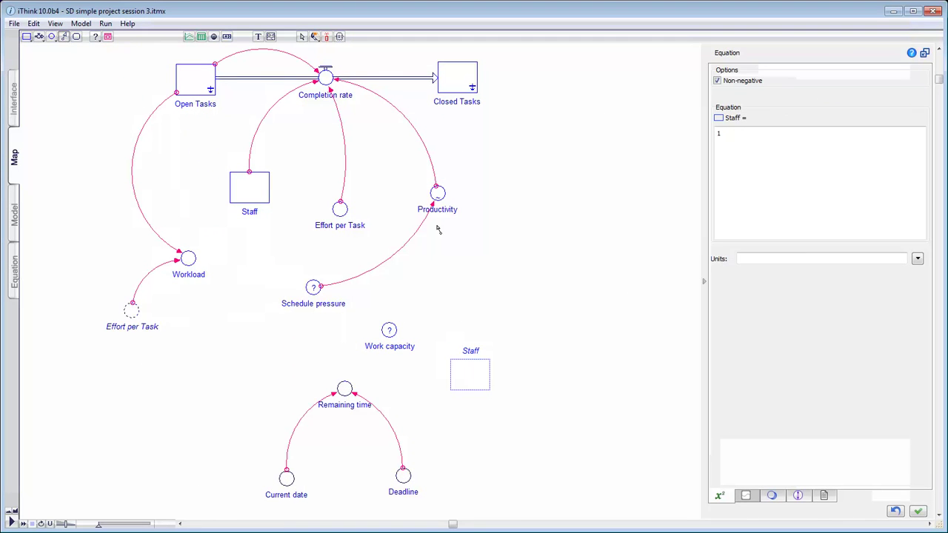
{"action": "left_click", "coordinate": [457, 370]}
{"action": "left_click_drag", "start_coordinate": [457, 370], "coordinate": [394, 334]}
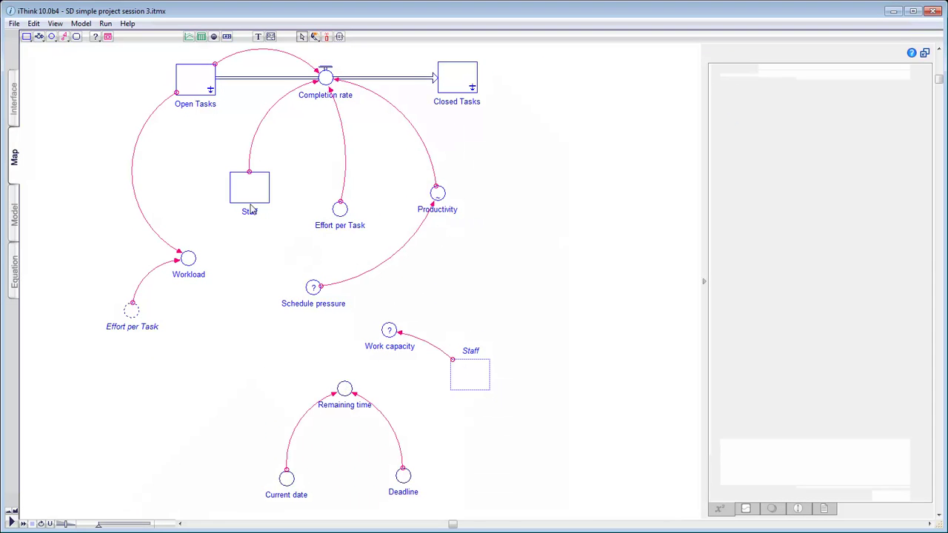
{"action": "left_click", "coordinate": [64, 37]}
- Link Remaining time to Work capacity and define Work capacity as Remaining_time*Staff
{"action": "left_click_drag", "start_coordinate": [347, 390], "coordinate": [393, 334]}
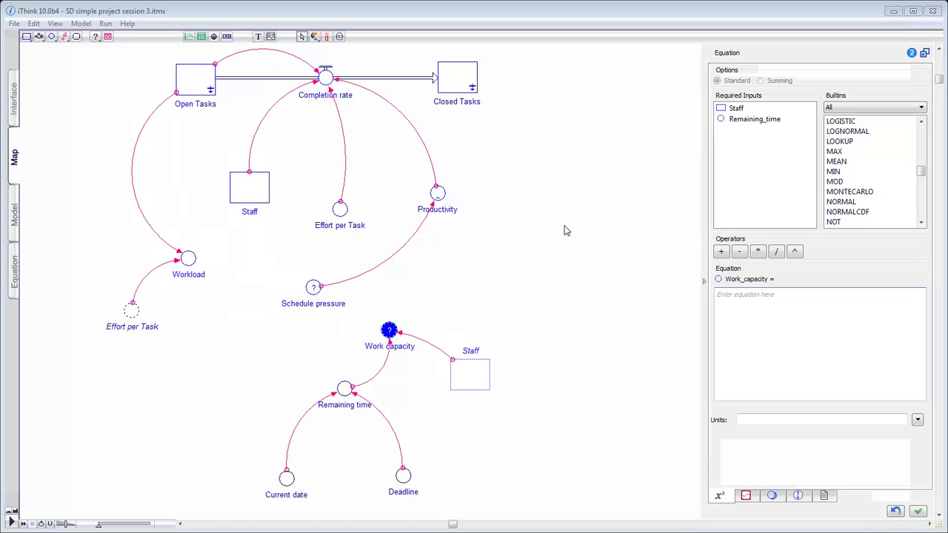
{"action": "left_click", "coordinate": [743, 123]}
{"action": "left_click", "coordinate": [759, 252]}
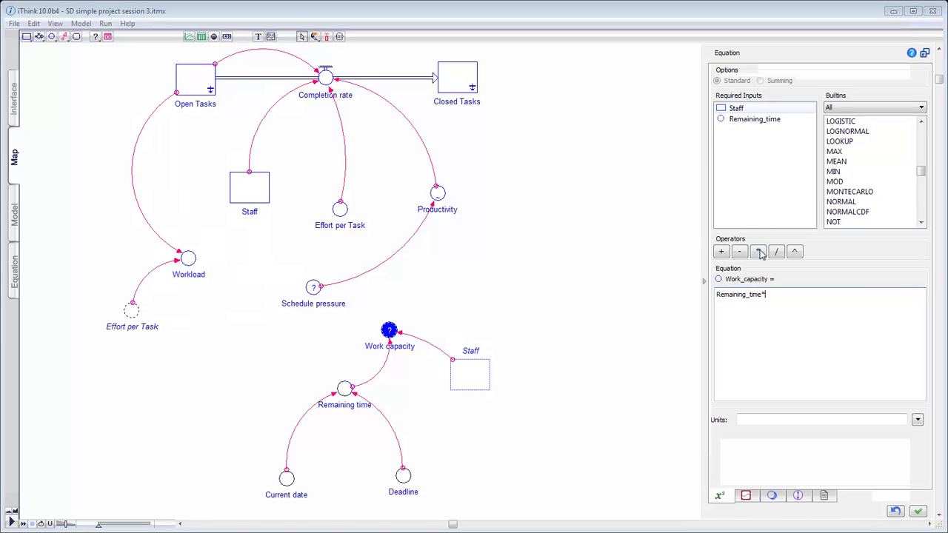
{"action": "left_click", "coordinate": [736, 109]}
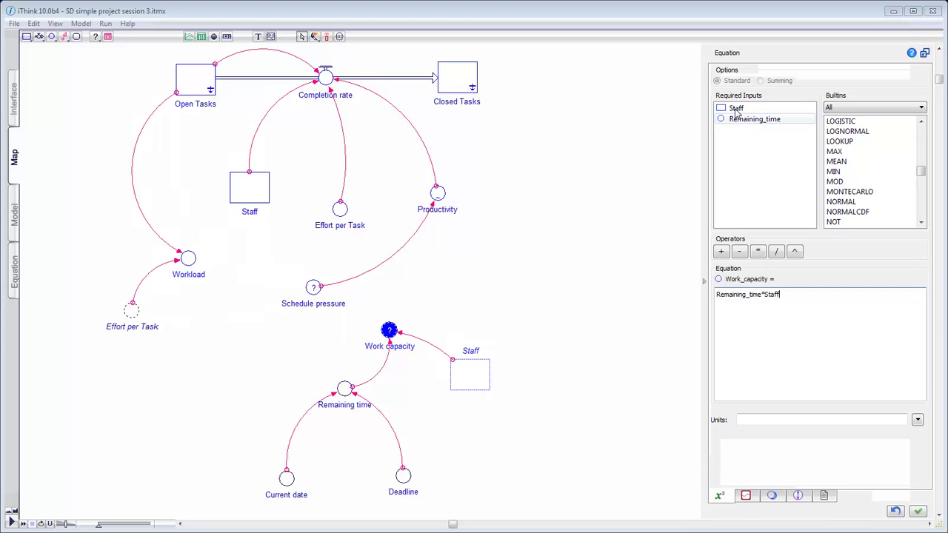
- Connect Workload and Work capacity to Schedule pressure
{"action": "left_click", "coordinate": [59, 37]}
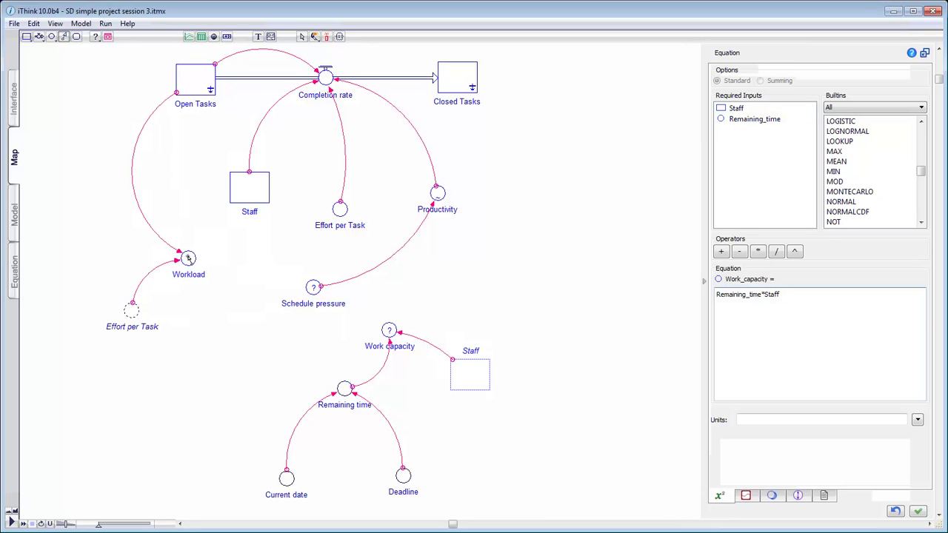
{"action": "left_click_drag", "start_coordinate": [188, 258], "coordinate": [312, 286]}
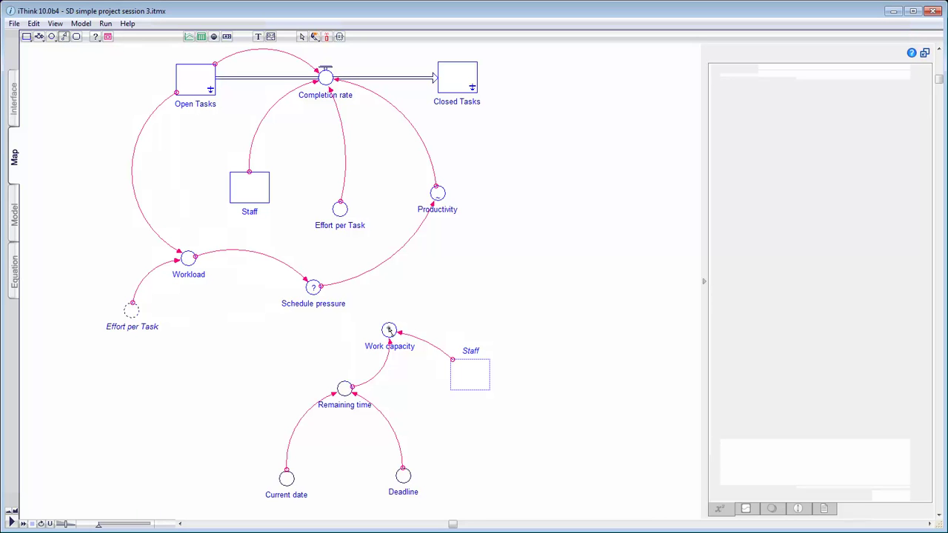
{"action": "left_click_drag", "start_coordinate": [388, 330], "coordinate": [313, 288]}
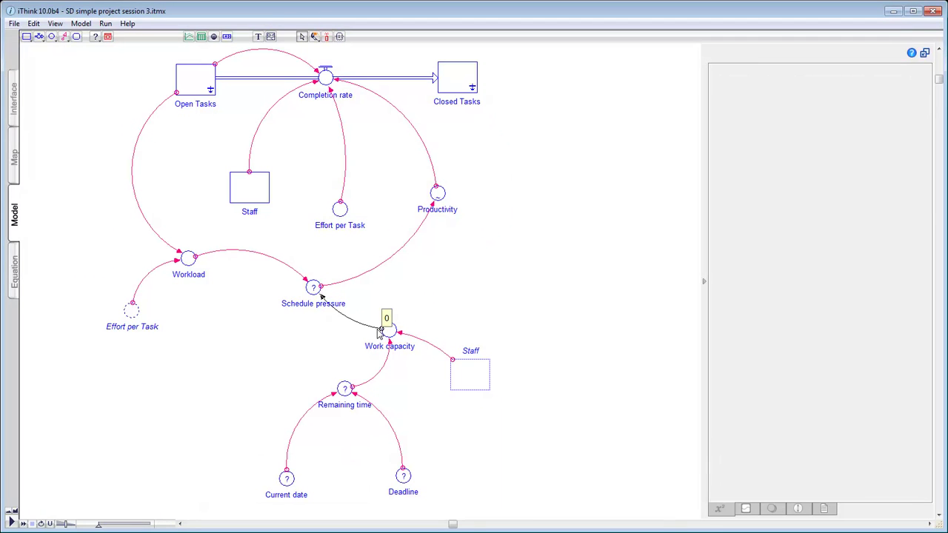
{"action": "left_click_drag", "start_coordinate": [379, 331], "coordinate": [378, 331]}
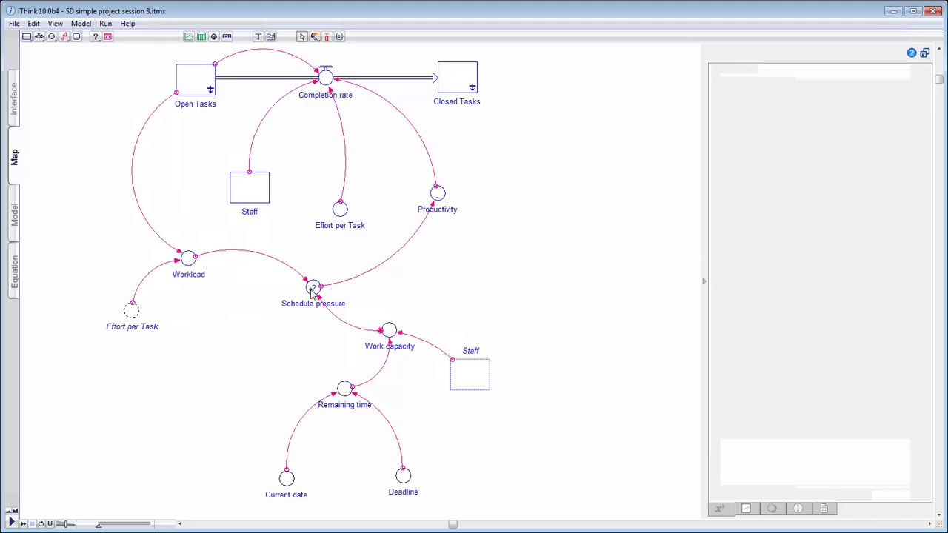
{"action": "left_click", "coordinate": [313, 289]}
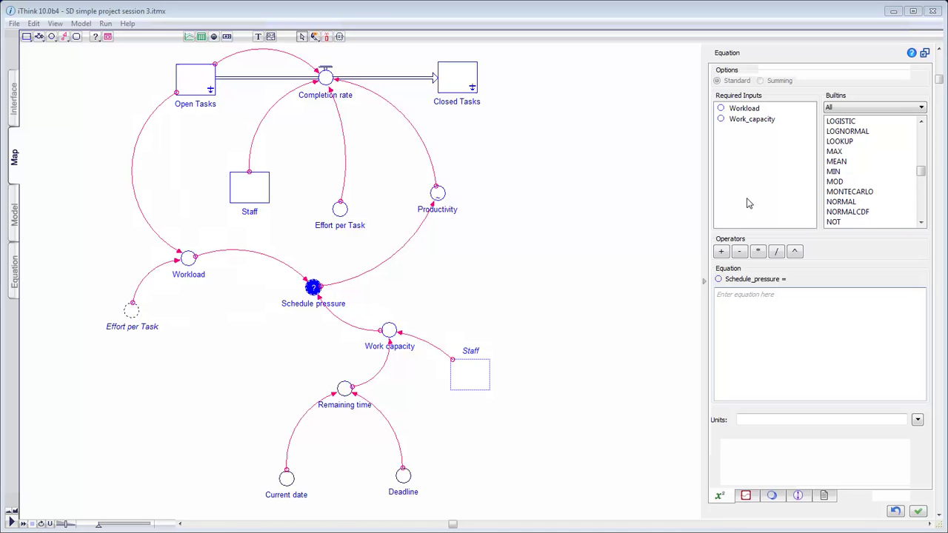
- Set Schedule pressure to Workload/Work_capacity, wrapped in MAX with 0
{"action": "left_click", "coordinate": [746, 109]}
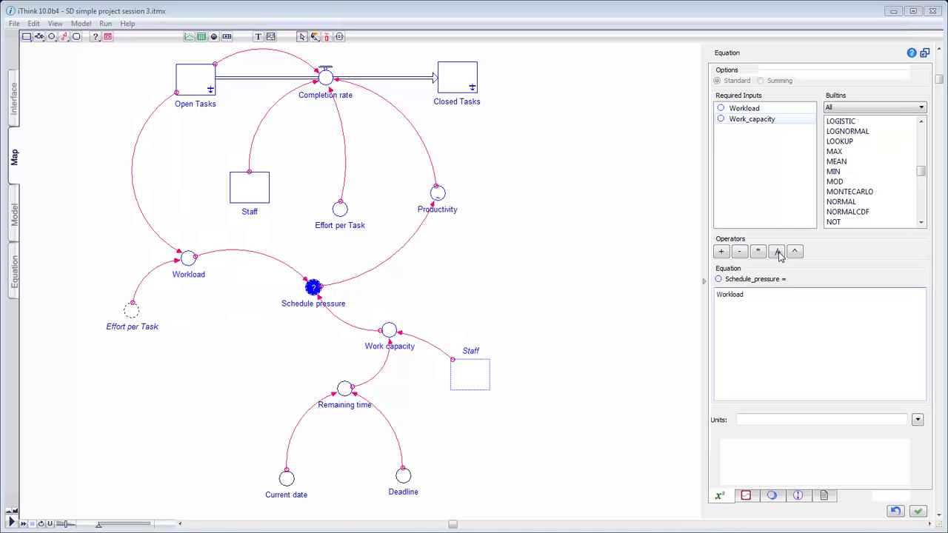
{"action": "left_click", "coordinate": [747, 121]}
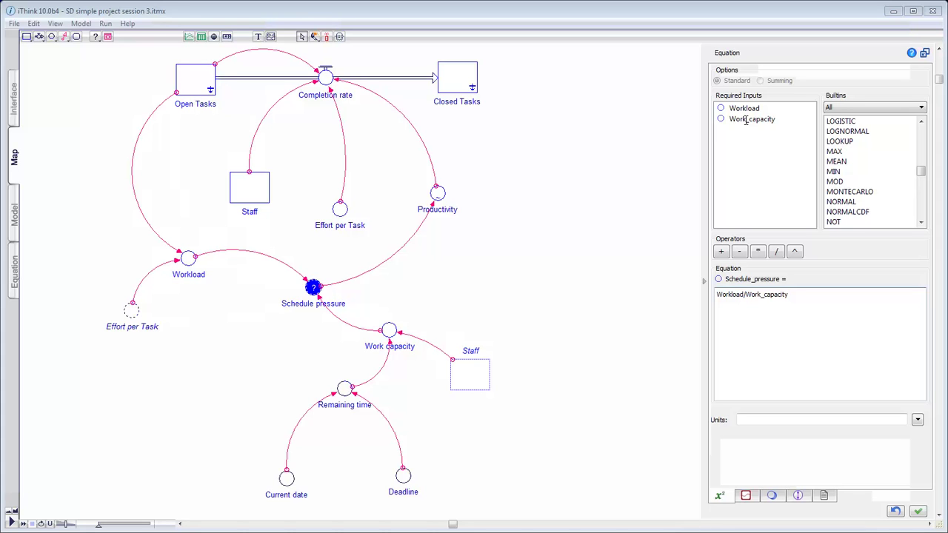
{"action": "left_click", "coordinate": [717, 295]}
{"action": "double_click", "coordinate": [834, 151]}
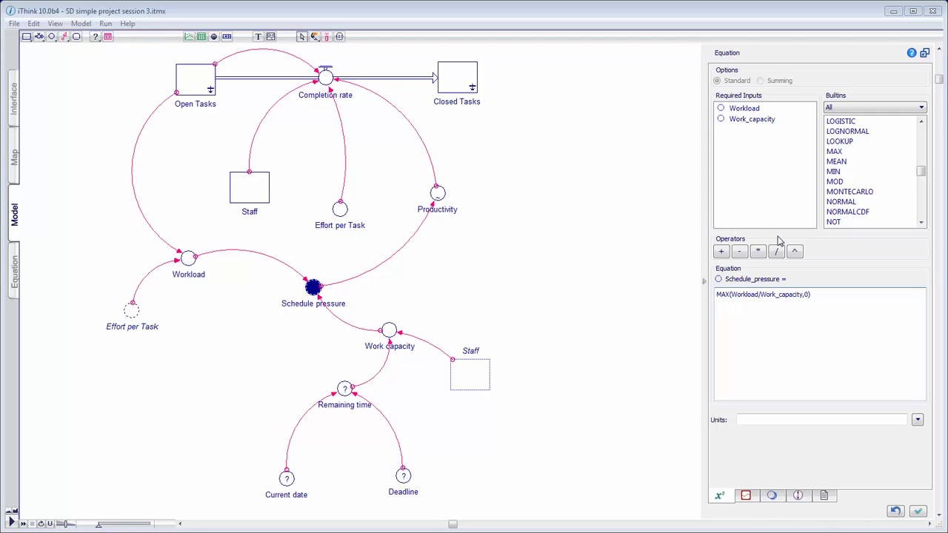
- Wrap Schedule pressure's expression in MIN with an upper limit of 2.5
{"action": "double_click", "coordinate": [841, 174]}
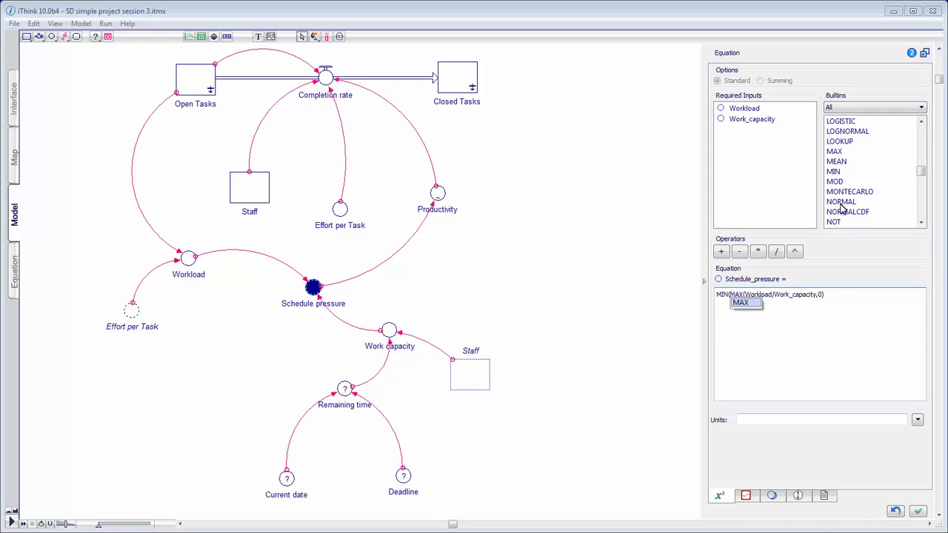
{"action": "left_click", "coordinate": [834, 294]}
{"action": "type", "text": ",2.5)"}
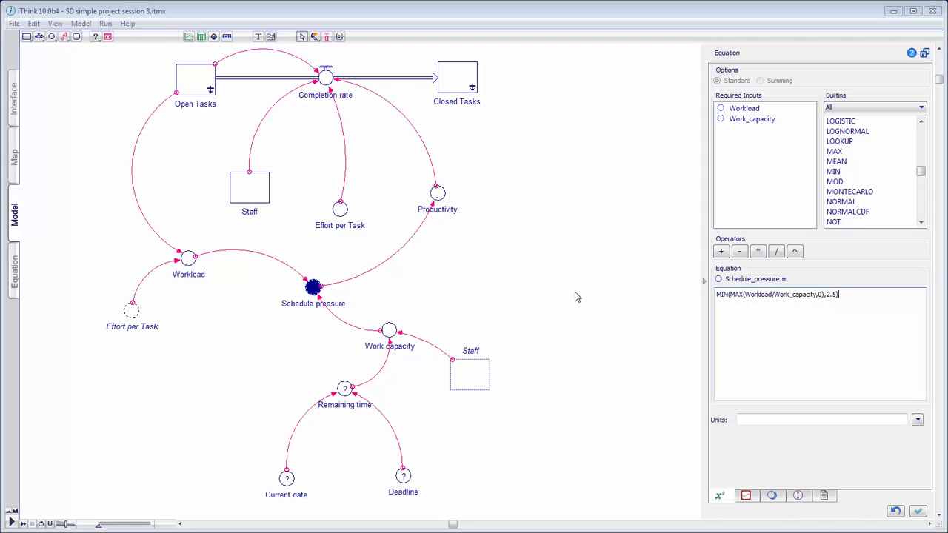
{"action": "left_click", "coordinate": [503, 297]}
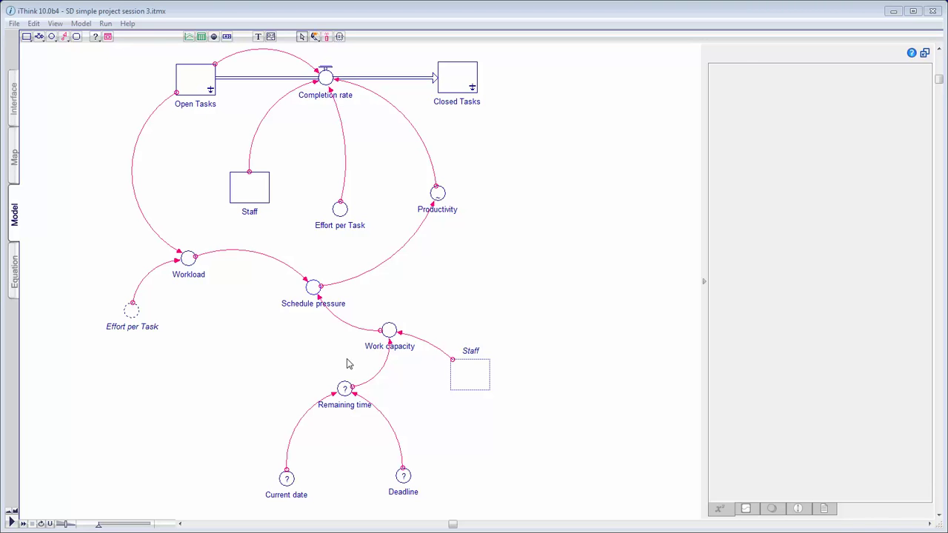
- Set Remaining time's equation to Deadline-Current_date
{"action": "left_click", "coordinate": [345, 389]}
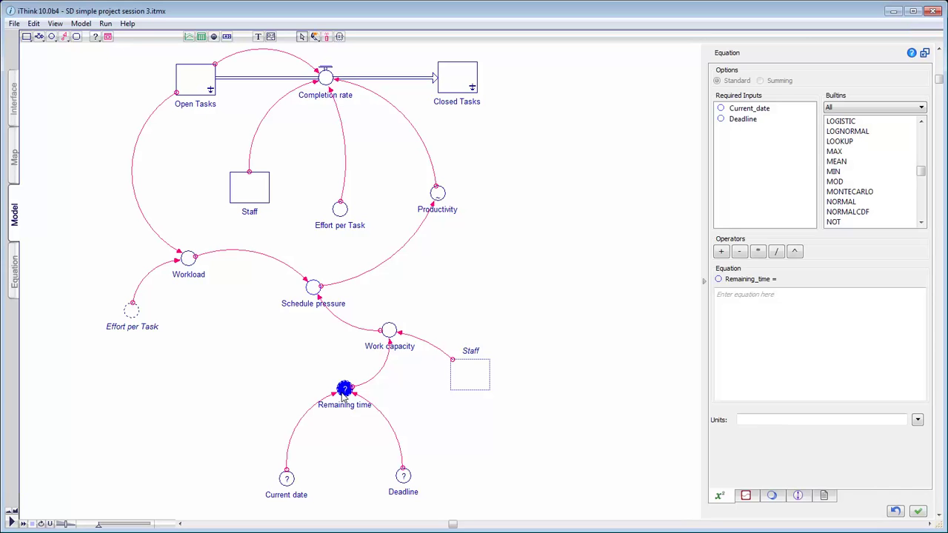
{"action": "left_click", "coordinate": [740, 121]}
{"action": "left_click", "coordinate": [743, 255]}
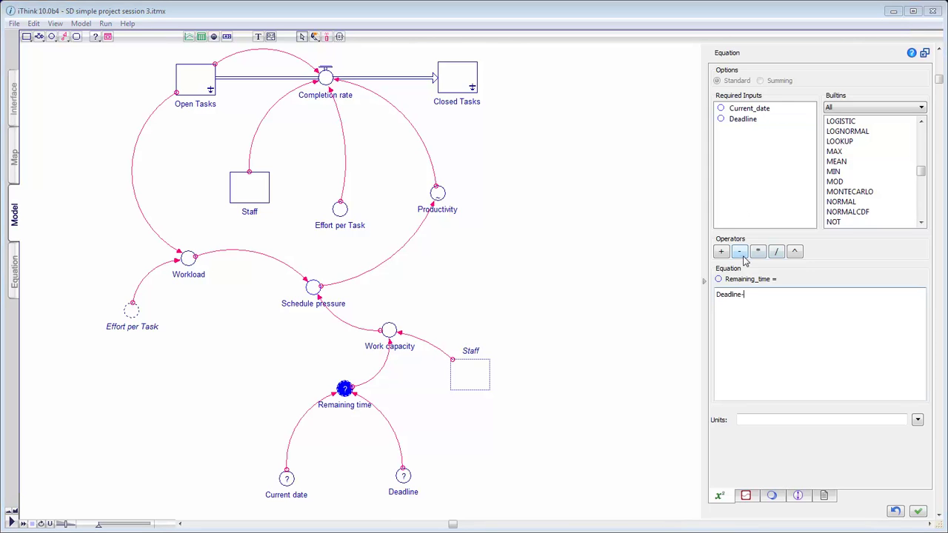
{"action": "left_click", "coordinate": [757, 111]}
{"action": "left_click", "coordinate": [402, 477]}
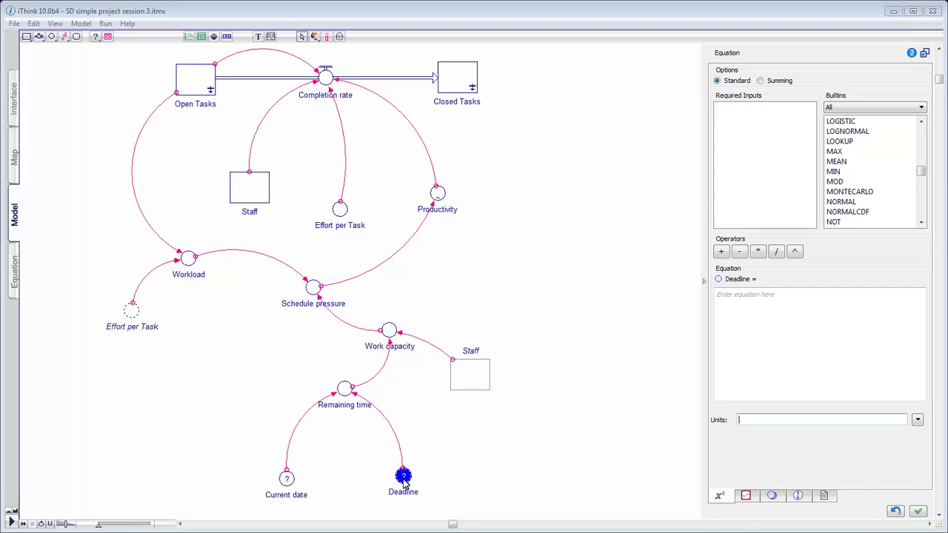
- Set Deadline to 100 and Current date's equation to TIME
{"action": "left_click", "coordinate": [753, 310]}
{"action": "type", "text": "100"}
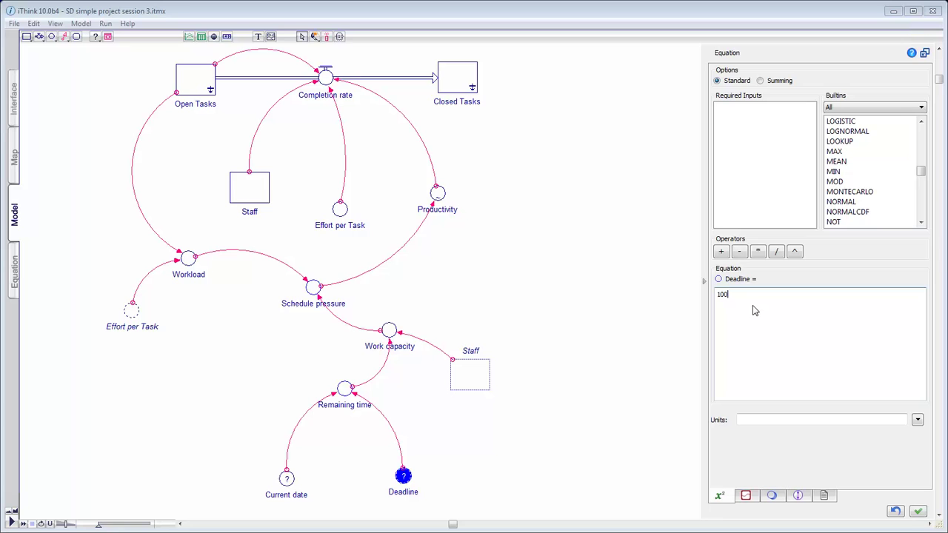
{"action": "left_click", "coordinate": [287, 480]}
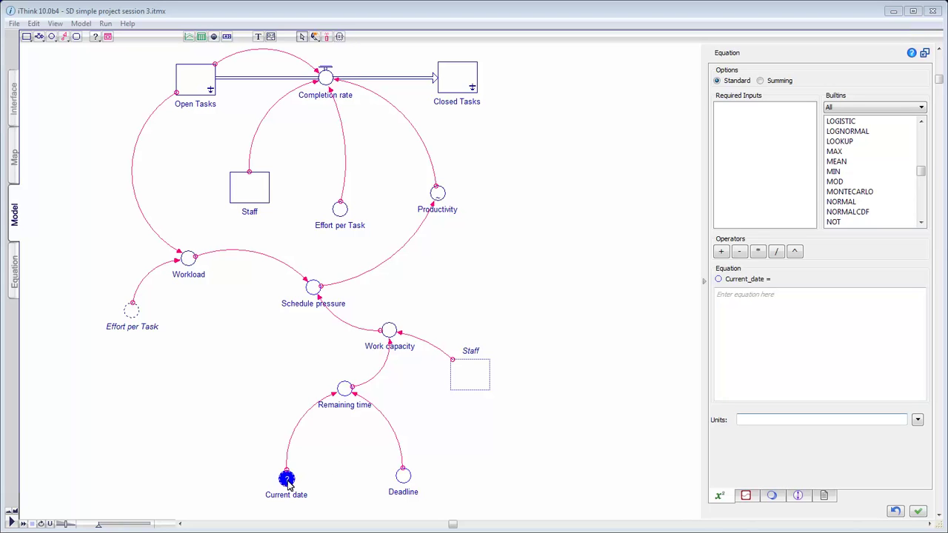
{"action": "left_click", "coordinate": [757, 310]}
{"action": "type", "text": "TIME"}
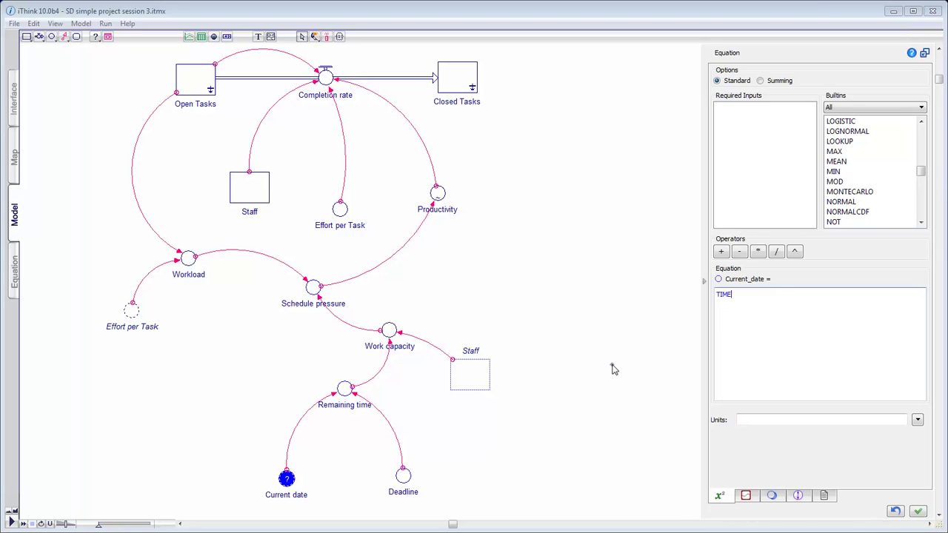